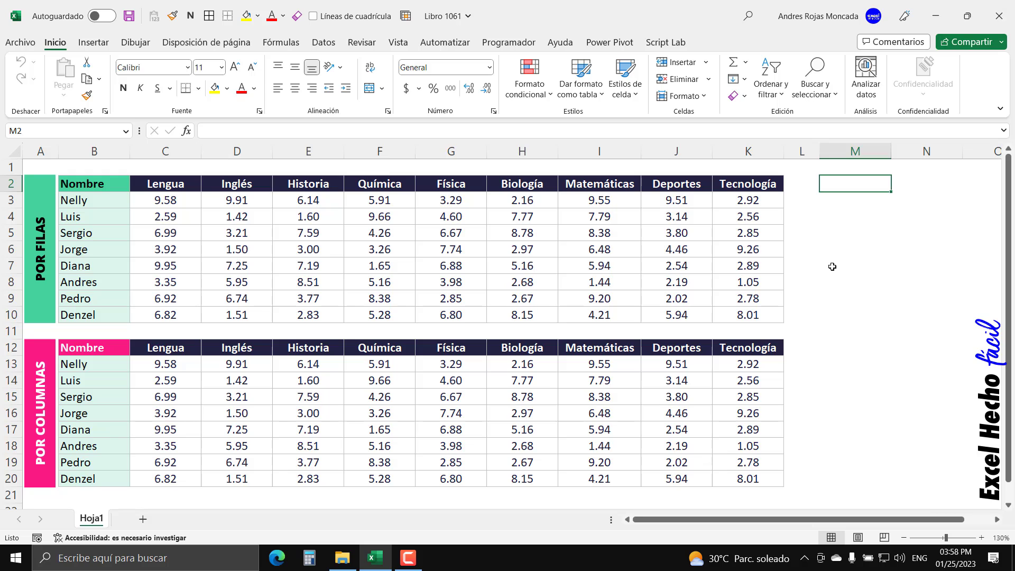
Select the Por filas grade table, then just row 3's grades
{"action": "left_click_drag", "start_coordinate": [122, 183], "coordinate": [736, 312]}
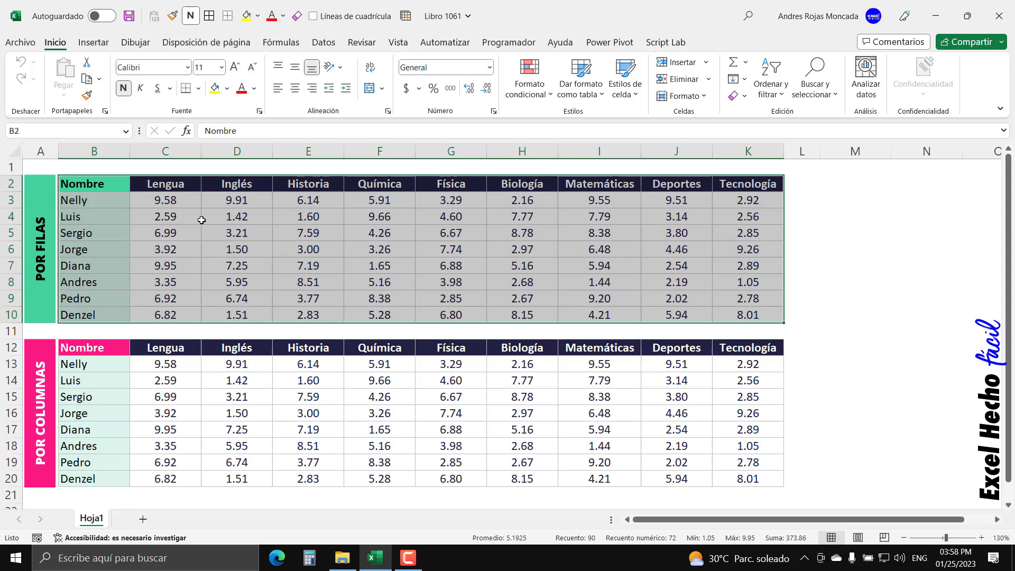
{"action": "left_click", "coordinate": [119, 186]}
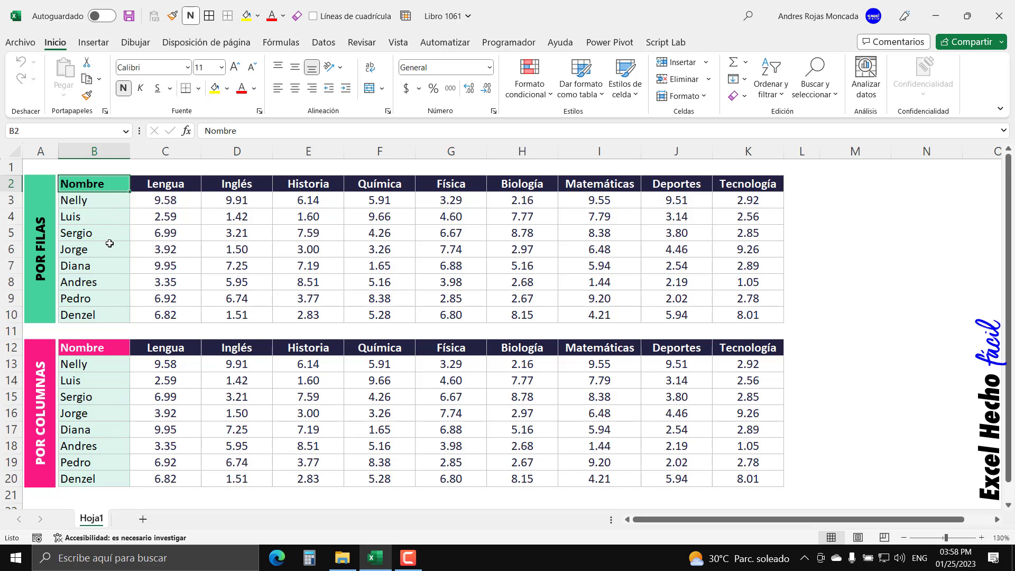
{"action": "left_click_drag", "start_coordinate": [144, 199], "coordinate": [729, 204]}
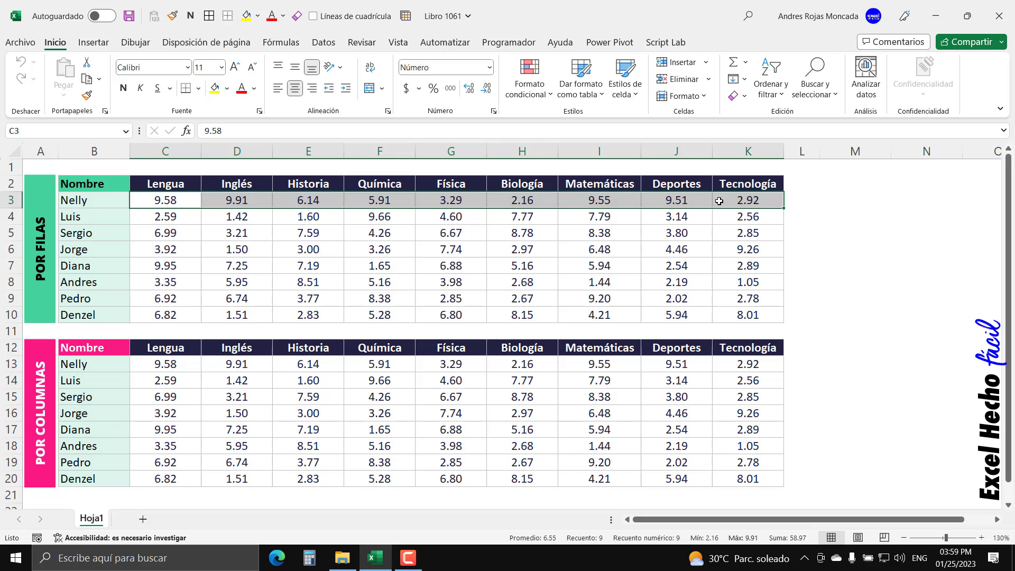
Enter the heading 'Formula minimo' in M2, correcting a typo
{"action": "left_click", "coordinate": [839, 185]}
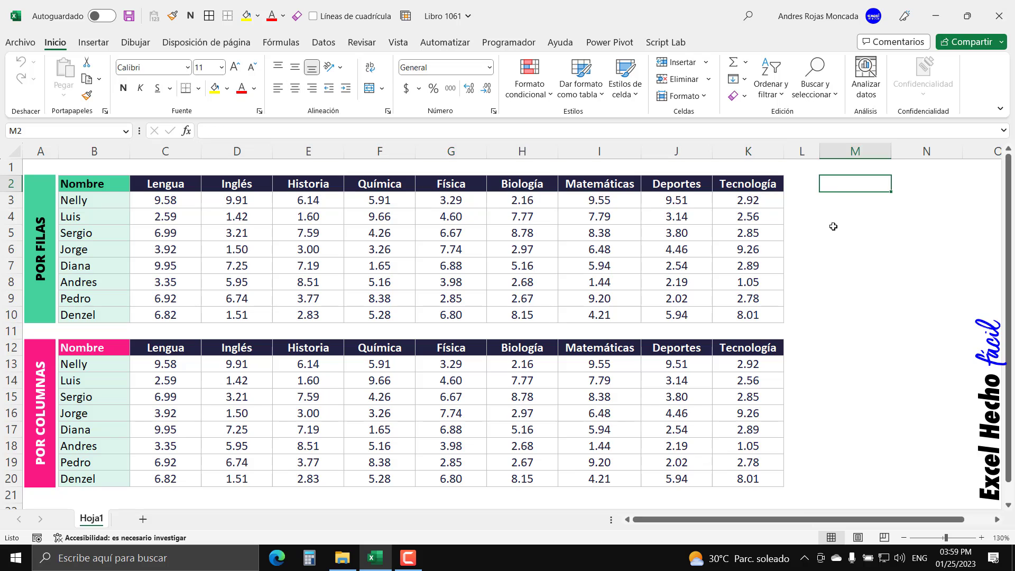
{"action": "type", "text": "Form"}
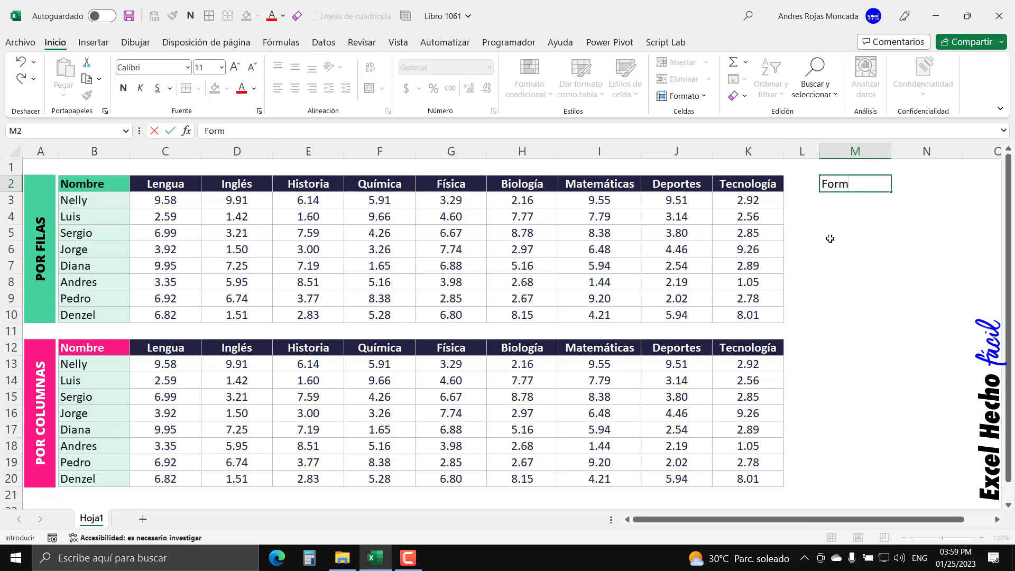
{"action": "type", "text": "ula mi"}
{"action": "type", "text": "nb"}
{"action": "key", "text": "BackSpace"}
{"action": "type", "text": "imo"}
{"action": "key", "text": "Return"}
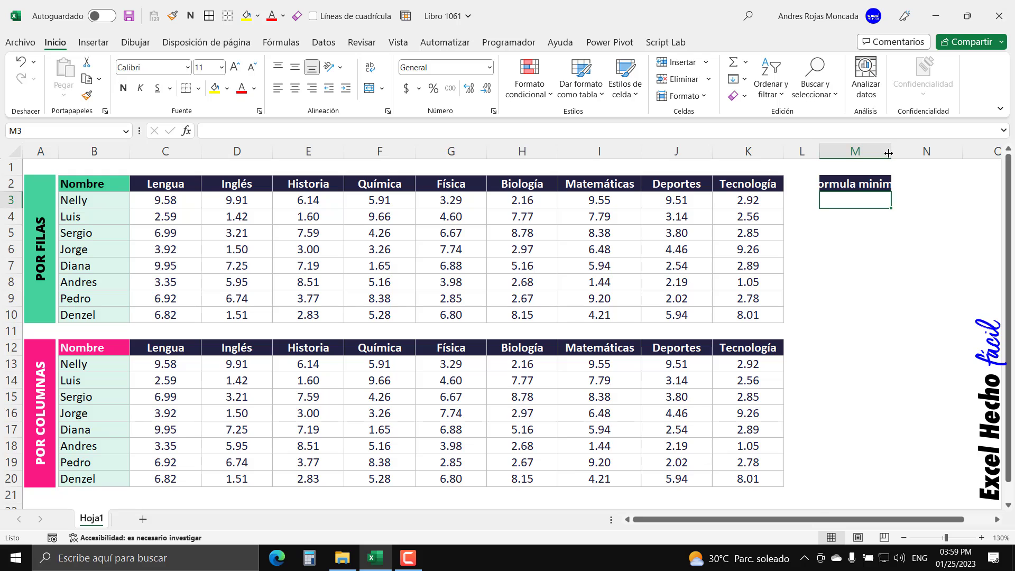
Widen column M and left-align the Formula minimo heading
{"action": "left_click_drag", "start_coordinate": [889, 153], "coordinate": [959, 154]}
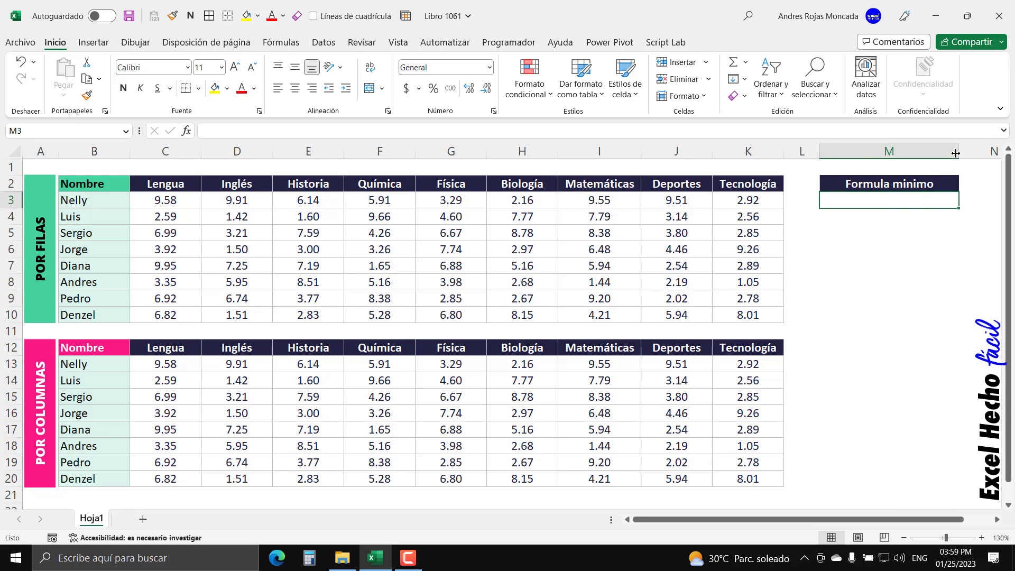
{"action": "left_click", "coordinate": [906, 184]}
{"action": "key", "text": "alt+o"}
{"action": "key", "text": "a"}
{"action": "key", "text": "i"}
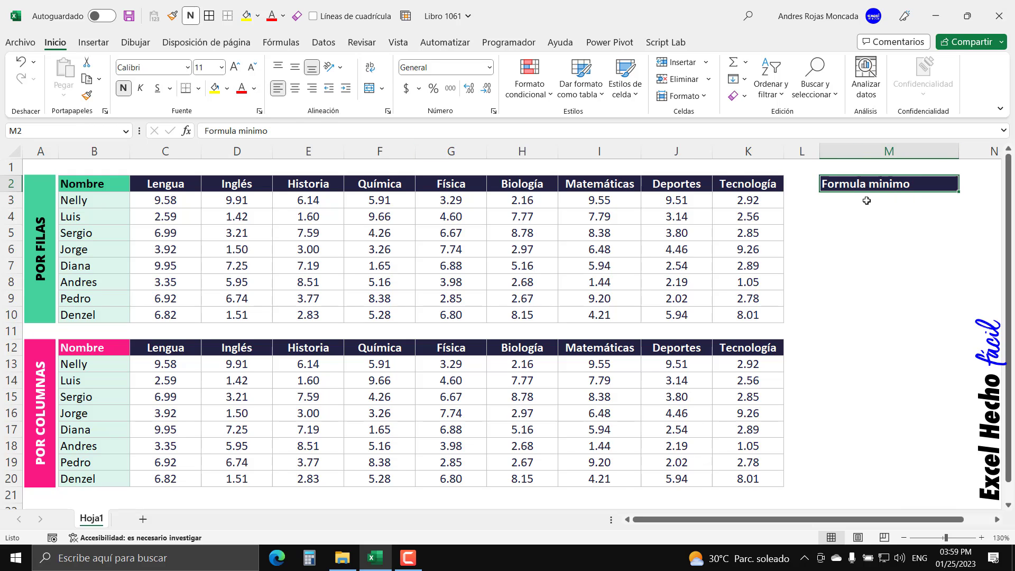
{"action": "left_click", "coordinate": [866, 201]}
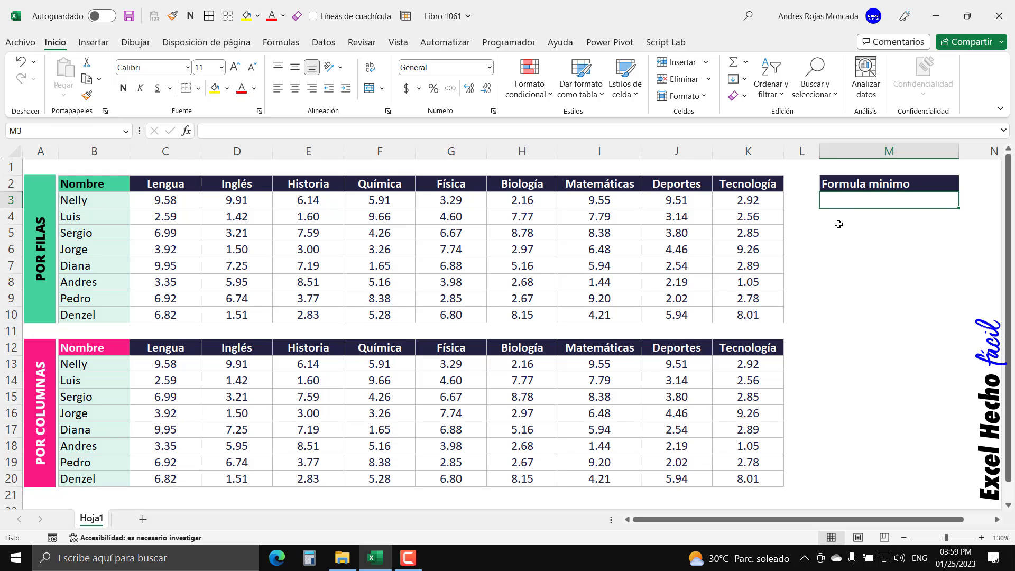
Begin a MIN formula in M3 over row 3's grades C3:K3
{"action": "type", "text": "="}
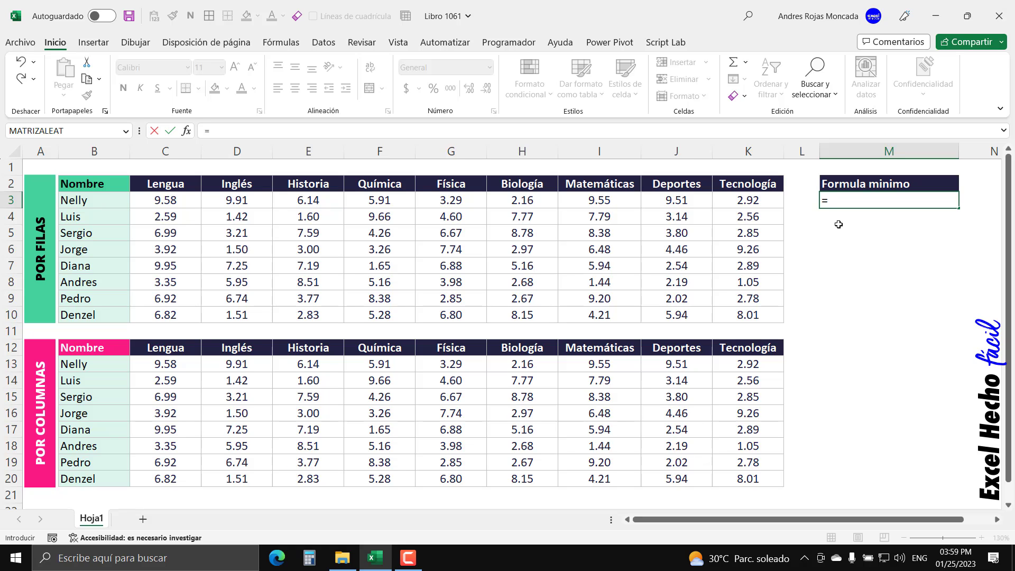
{"action": "type", "text": "min"}
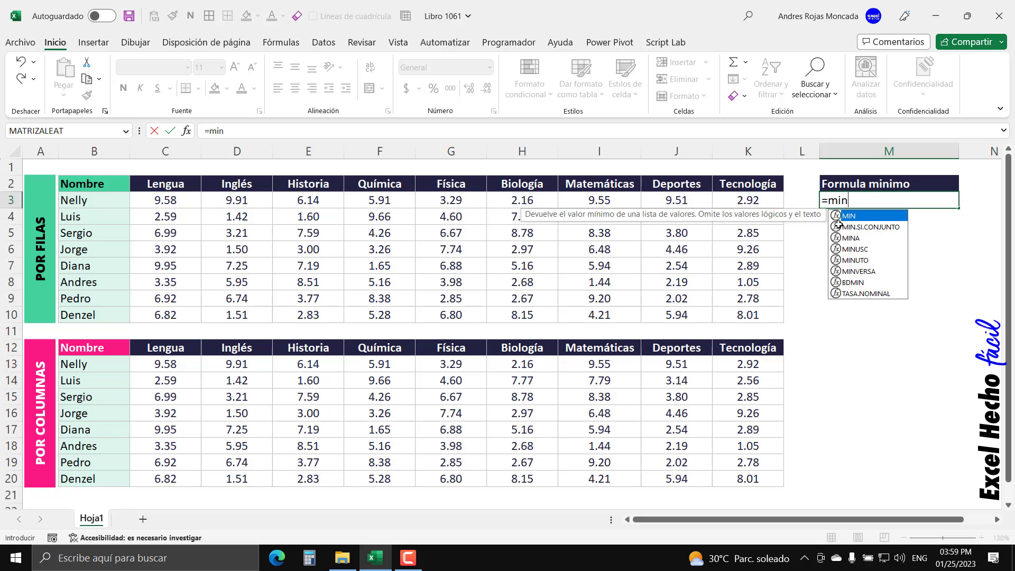
{"action": "key", "text": "Tab"}
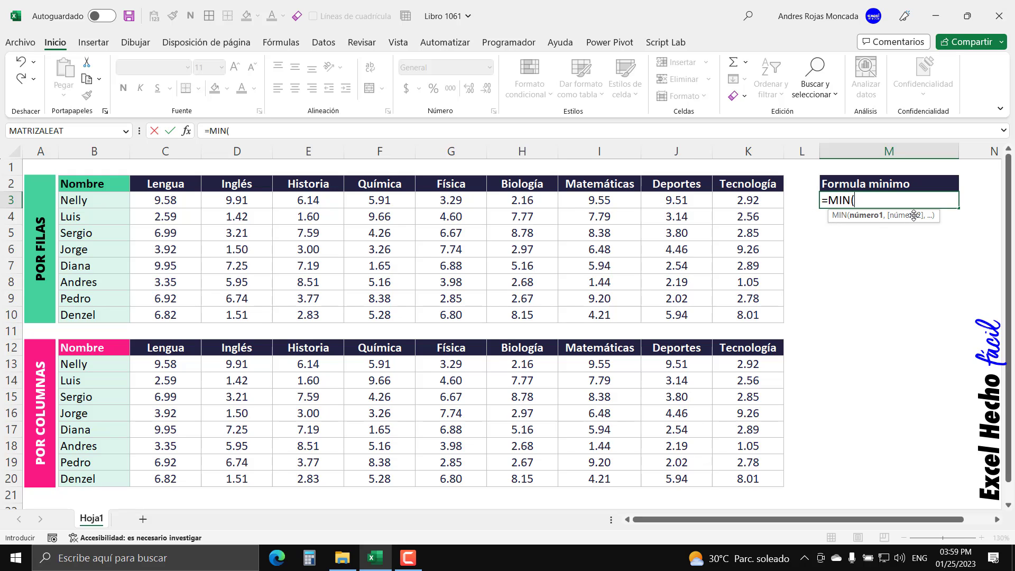
{"action": "left_click_drag", "start_coordinate": [912, 217], "coordinate": [910, 261]}
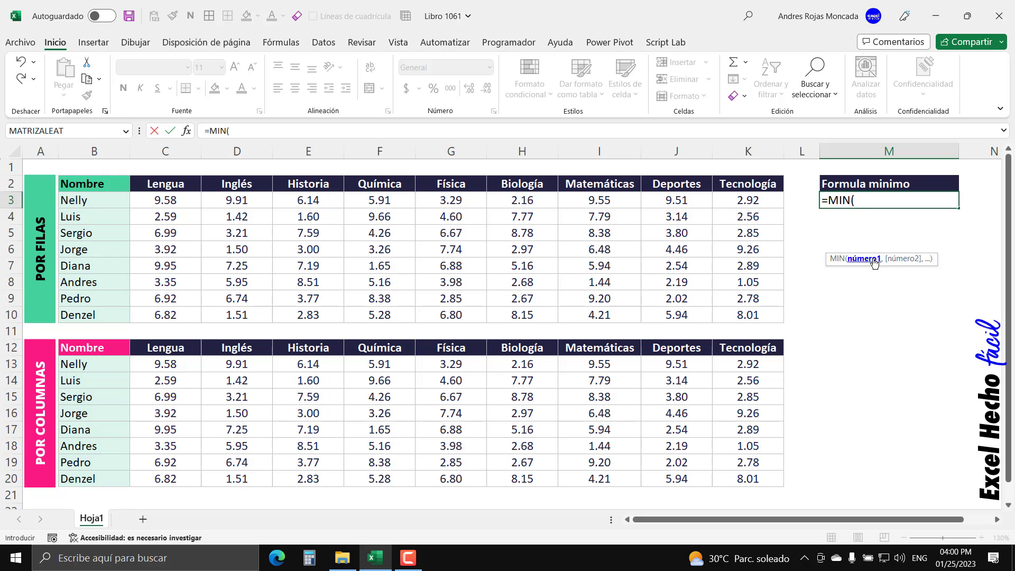
{"action": "left_click_drag", "start_coordinate": [181, 200], "coordinate": [751, 199]}
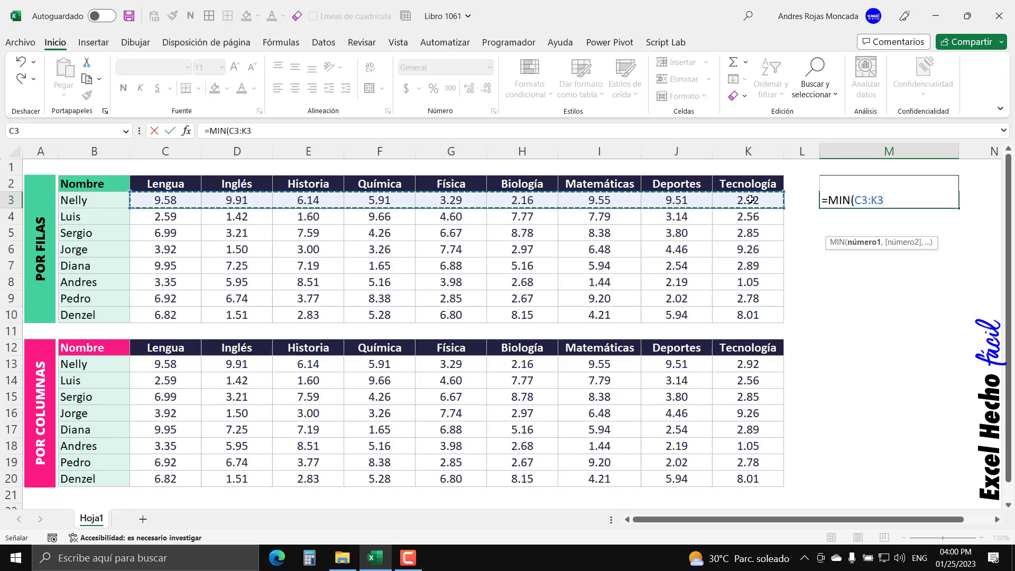
Lock the range to $C3:$K3 and finish the text =MIN($C3:$K3)=C3
{"action": "left_click", "coordinate": [868, 200]}
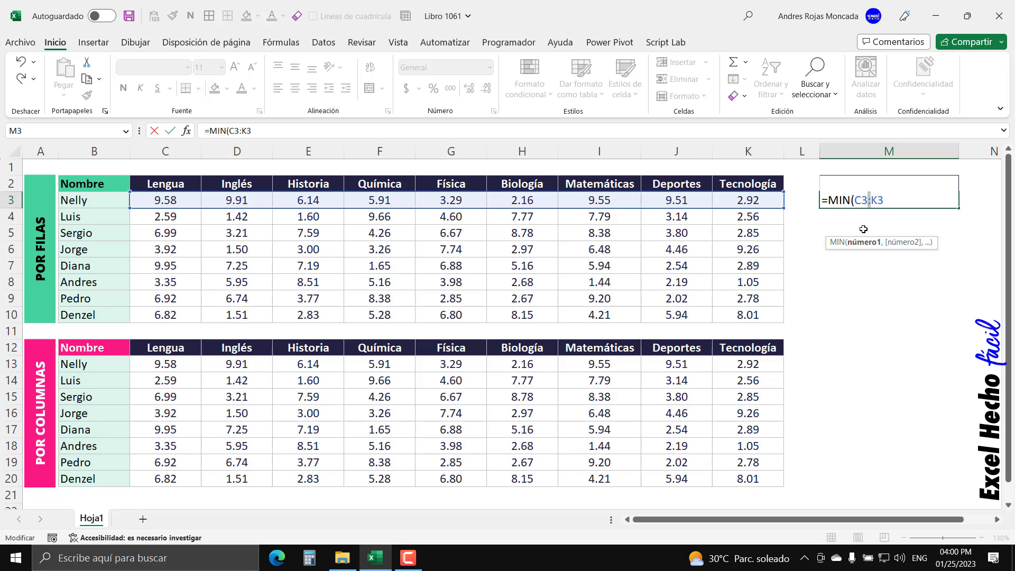
{"action": "key", "text": "F4"}
{"action": "key", "text": "F4"}
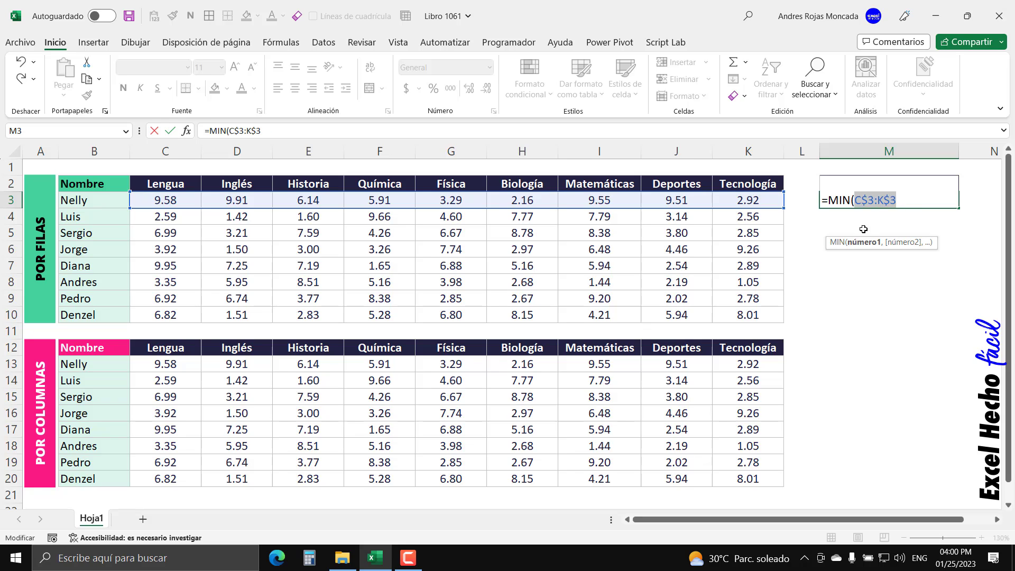
{"action": "key", "text": "F4"}
{"action": "left_click_drag", "start_coordinate": [855, 201], "coordinate": [890, 201]}
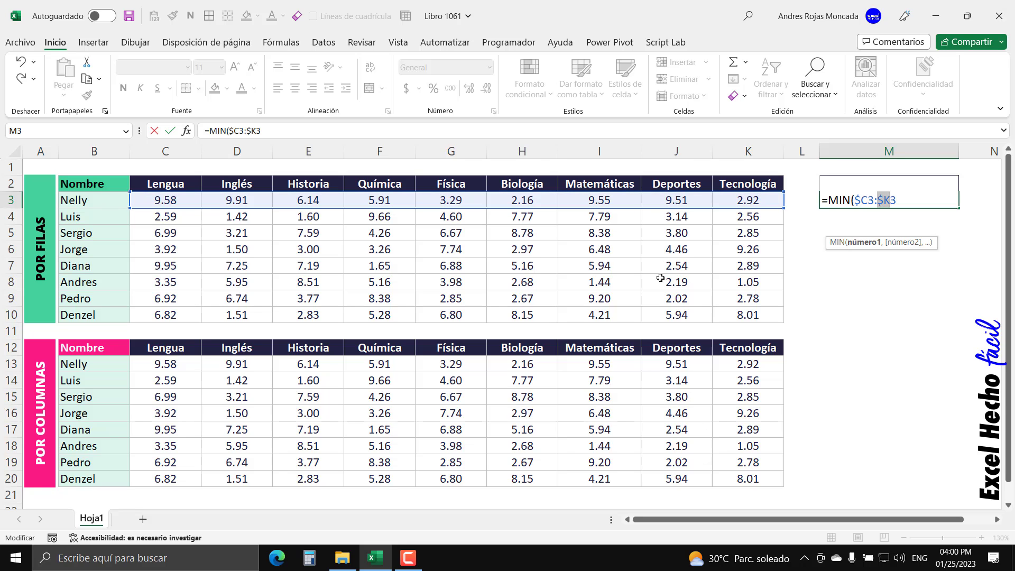
{"action": "left_click", "coordinate": [868, 200]}
{"action": "type", "text": ")"}
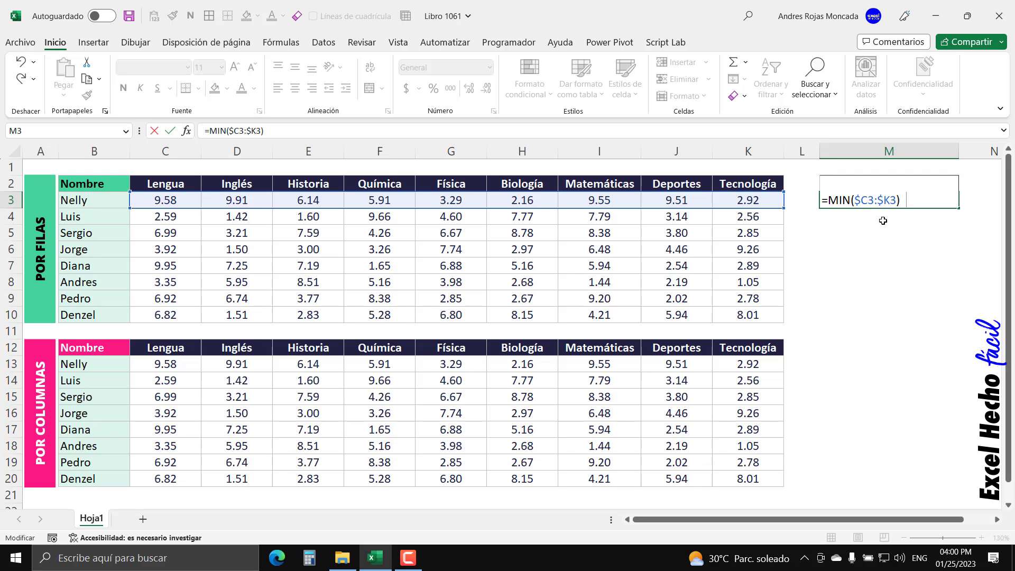
{"action": "type", "text": "="}
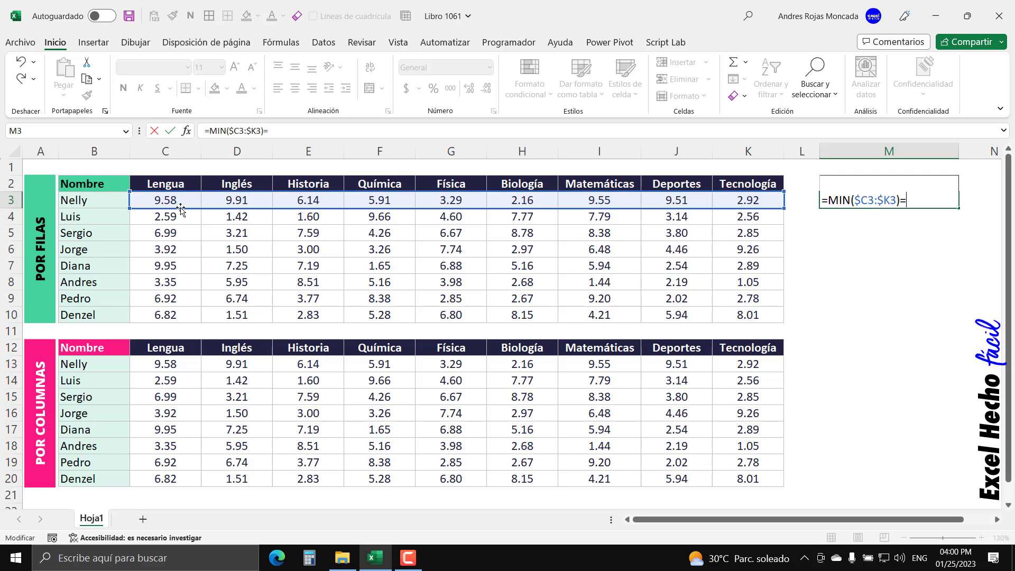
{"action": "left_click", "coordinate": [179, 204]}
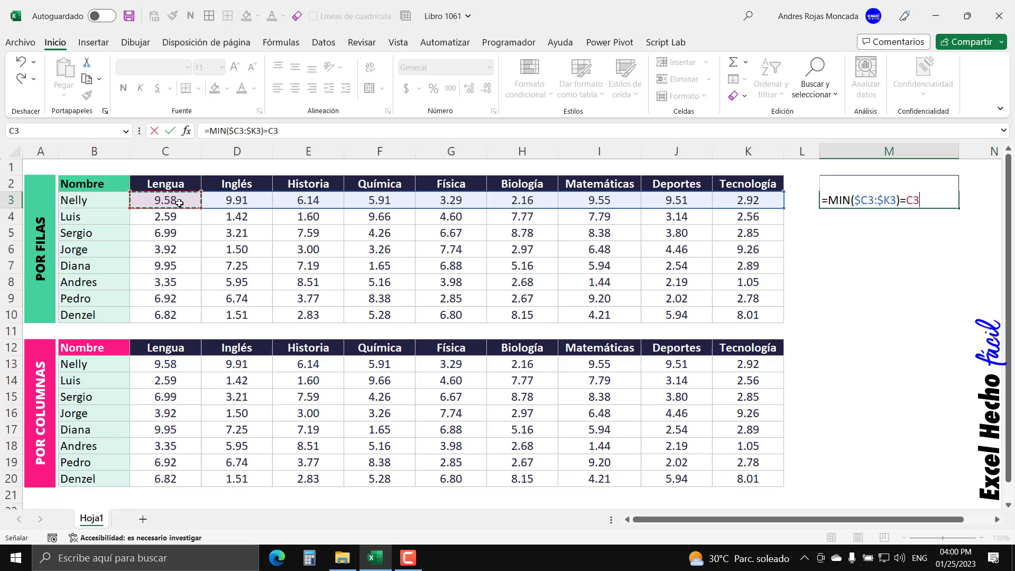
{"action": "left_click", "coordinate": [824, 203]}
{"action": "key", "text": "Return"}
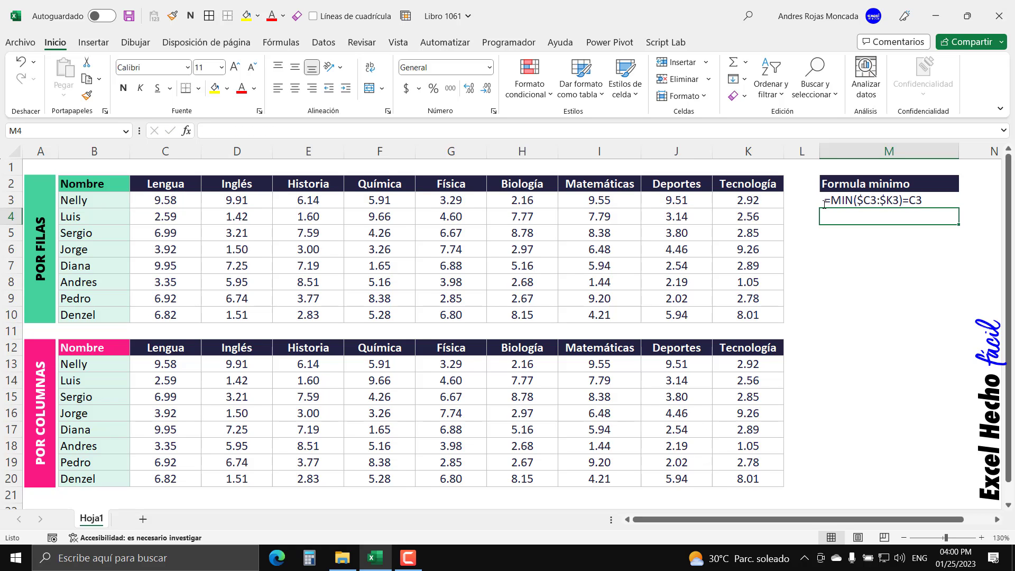
Add a 'Formula maximo' heading in M5 with M2's heading format
{"action": "left_click", "coordinate": [855, 231]}
{"action": "type", "text": "Fo"}
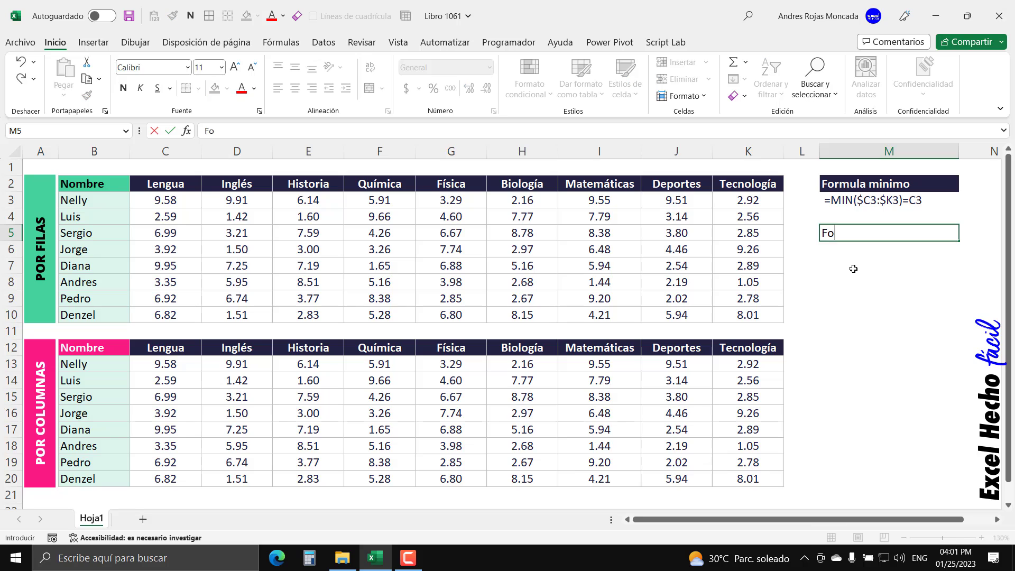
{"action": "type", "text": "rmula max"}
{"action": "type", "text": "imo"}
{"action": "key", "text": "Return"}
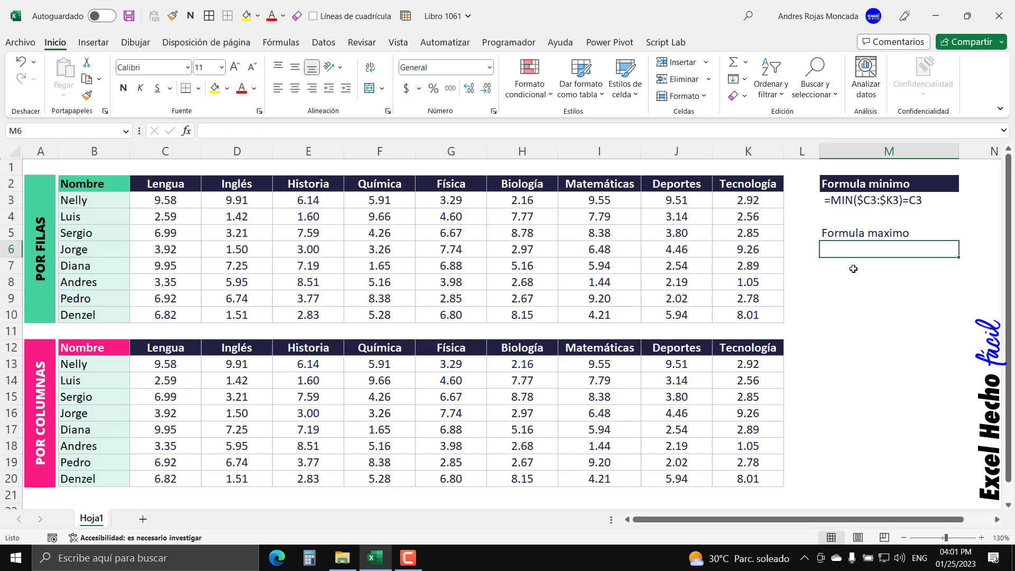
{"action": "left_click", "coordinate": [867, 183]}
{"action": "left_click", "coordinate": [88, 95]}
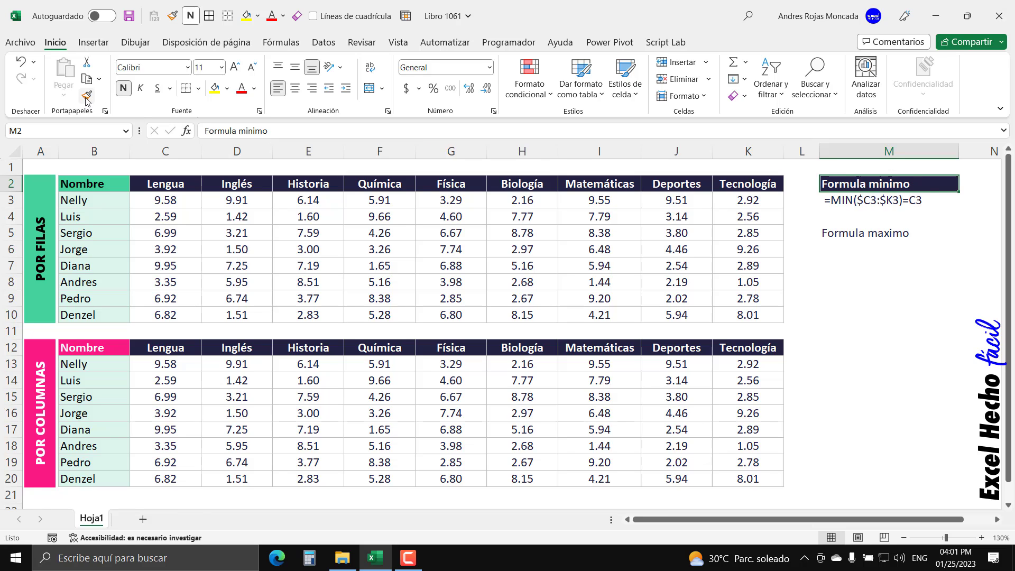
{"action": "left_click", "coordinate": [841, 244]}
Start =MAX( in M6 over C3:K3, locked to $C3:$K3
{"action": "left_click", "coordinate": [842, 253]}
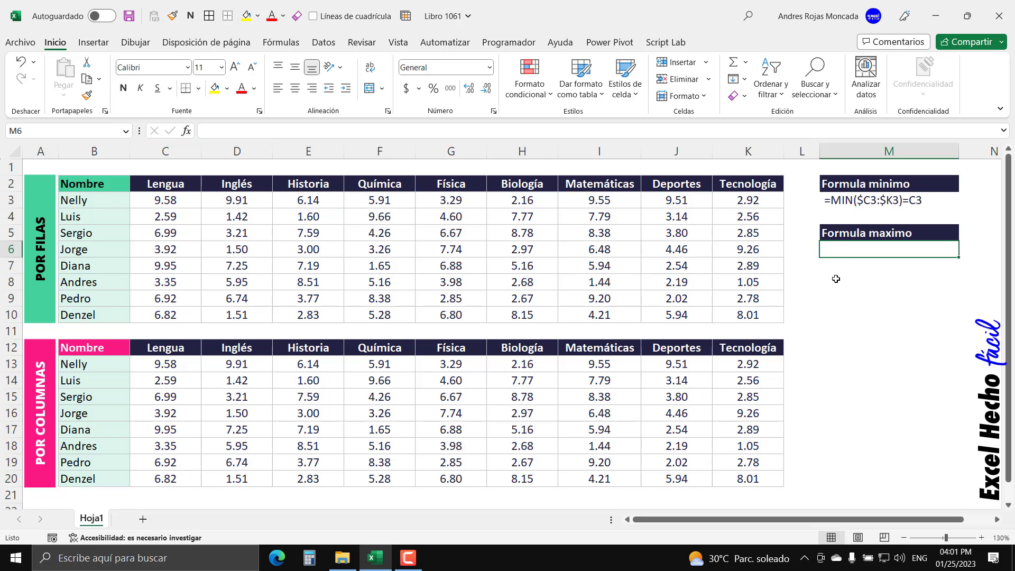
{"action": "type", "text": "="}
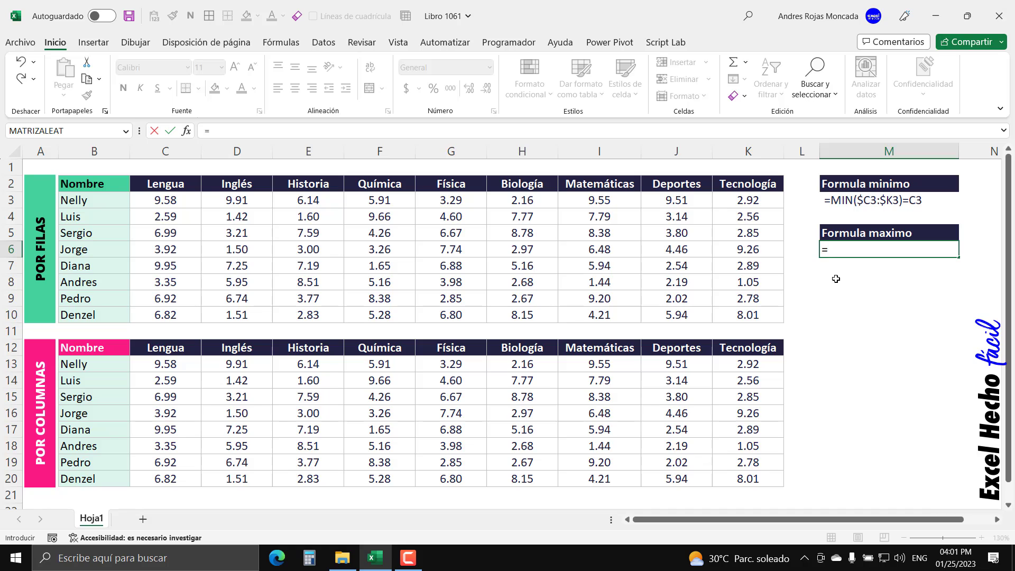
{"action": "type", "text": "MAX"}
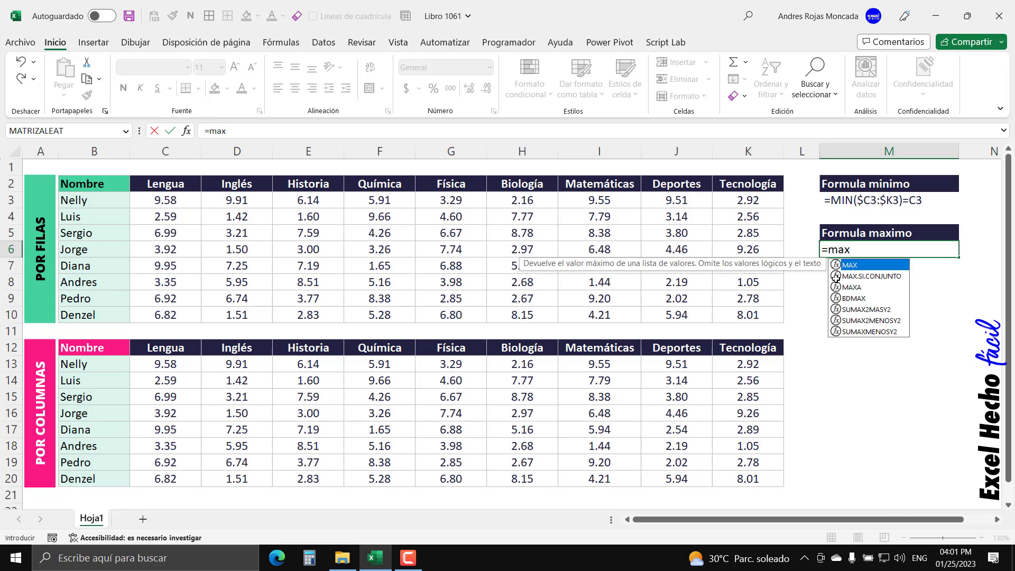
{"action": "type", "text": "("}
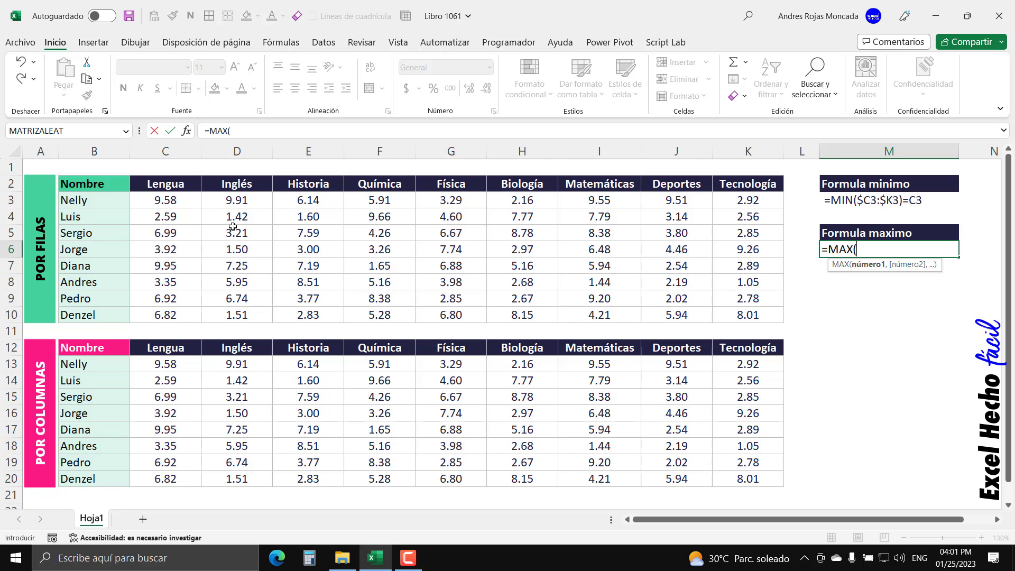
{"action": "left_click_drag", "start_coordinate": [170, 200], "coordinate": [724, 203]}
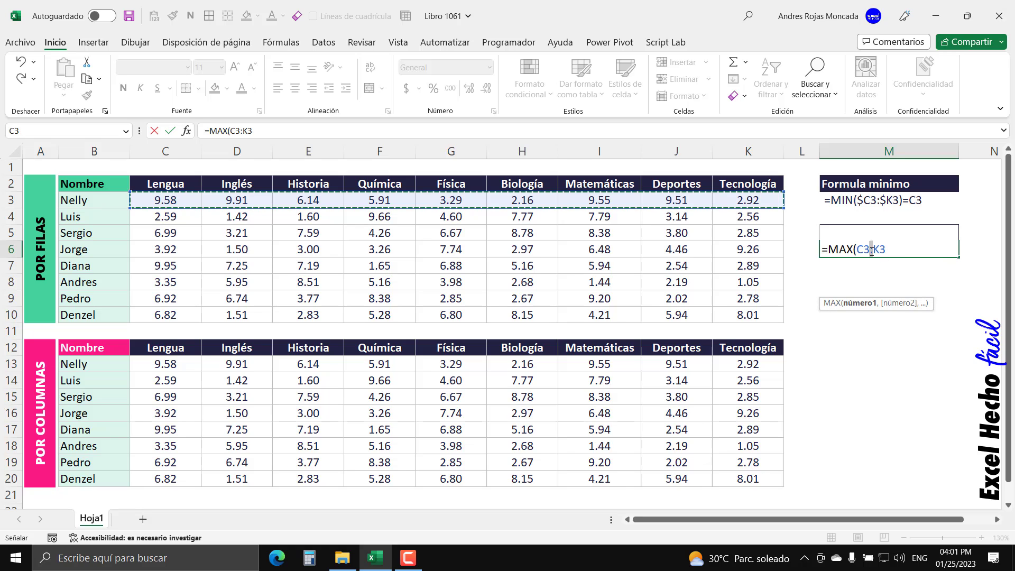
{"action": "left_click", "coordinate": [872, 251]}
{"action": "key", "text": "F4"}
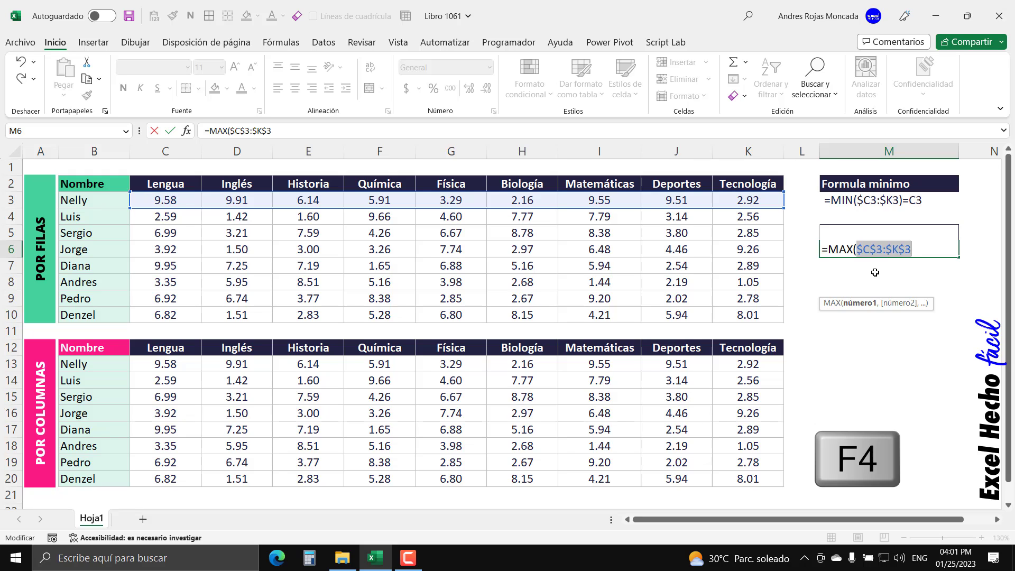
{"action": "key", "text": "F4"}
{"action": "key", "text": "F4"}
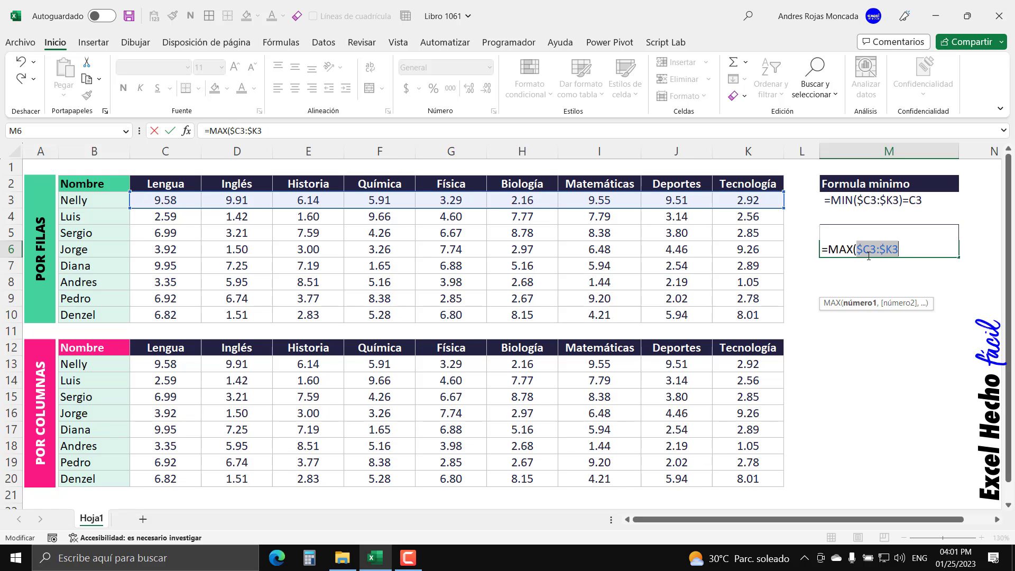
Close the formula comparing to C3, fixing a mistaken M33, giving =MAX($C3:$K3)=C3
{"action": "mouse_move", "coordinate": [872, 249]}
{"action": "left_mouse_down"}
{"action": "mouse_move", "coordinate": [856, 249]}
{"action": "mouse_move", "coordinate": [876, 250]}
{"action": "left_mouse_up"}
{"action": "left_click", "coordinate": [889, 249]}
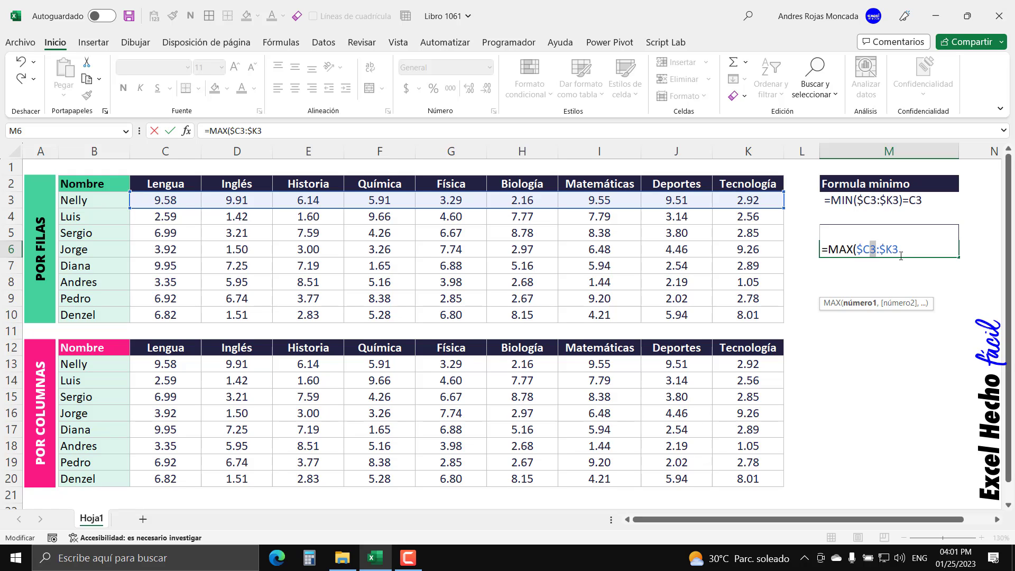
{"action": "left_click", "coordinate": [901, 255]}
{"action": "type", "text": ")="}
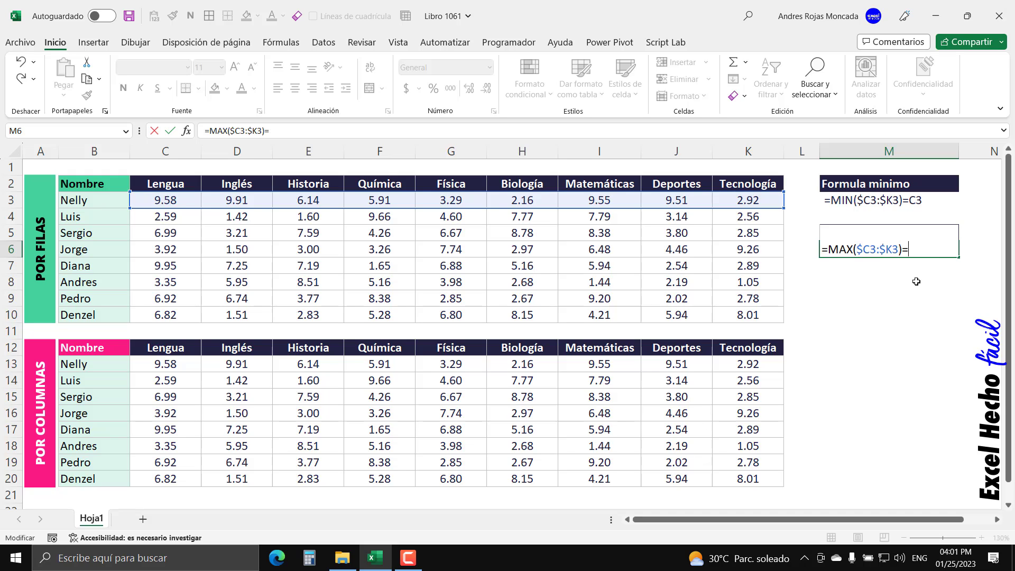
{"action": "left_click", "coordinate": [167, 200]}
{"action": "left_click", "coordinate": [911, 249]}
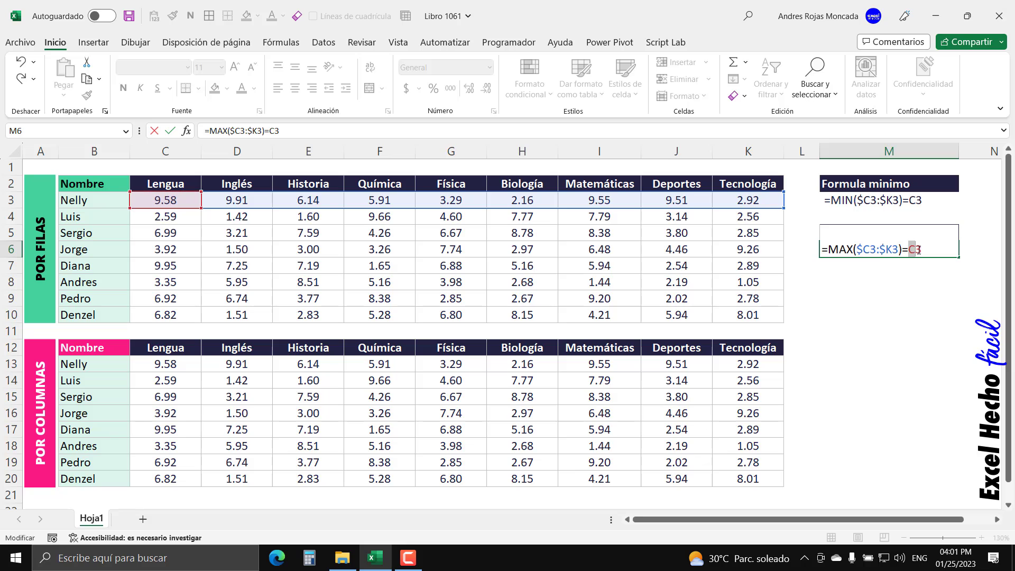
{"action": "left_click", "coordinate": [915, 201]}
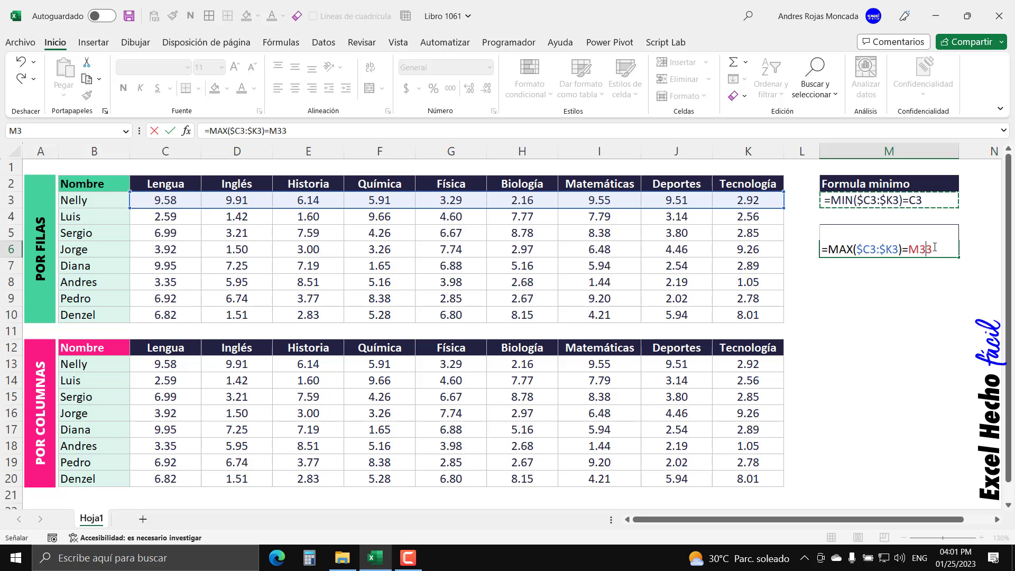
{"action": "left_click_drag", "start_coordinate": [935, 249], "coordinate": [908, 249]}
{"action": "left_click", "coordinate": [183, 200]}
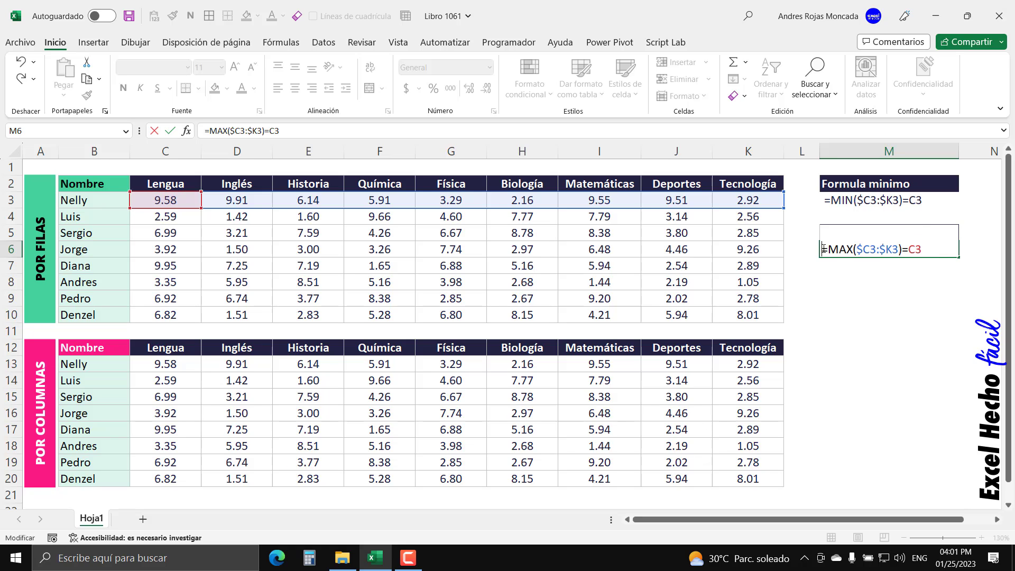
{"action": "key", "text": "Return"}
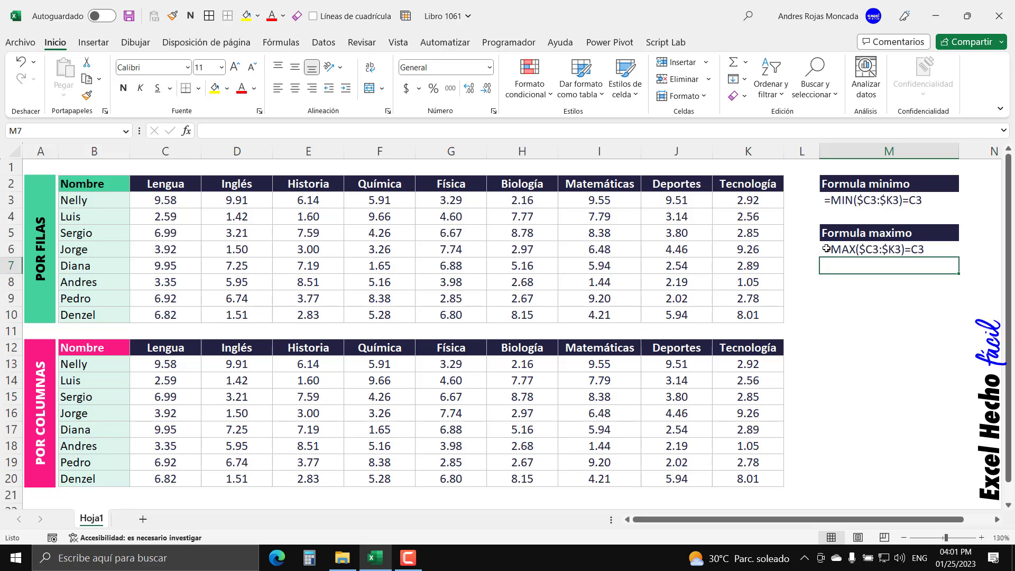
Copy the =MIN($C3:$K3)=C3 text from M3 without changing the cell
{"action": "left_click", "coordinate": [879, 199]}
{"action": "double_click", "coordinate": [879, 199]}
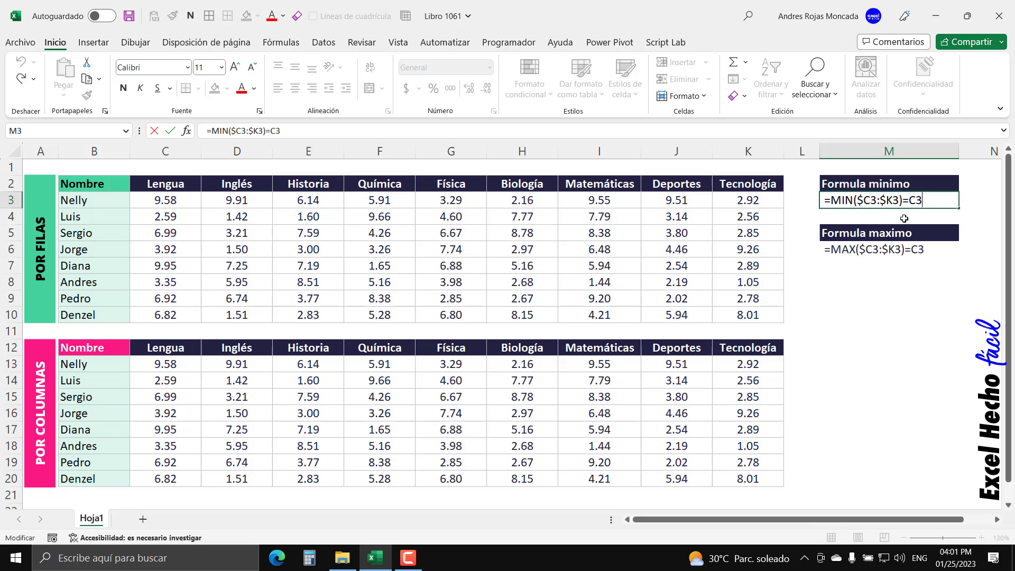
{"action": "left_click_drag", "start_coordinate": [924, 200], "coordinate": [824, 200]}
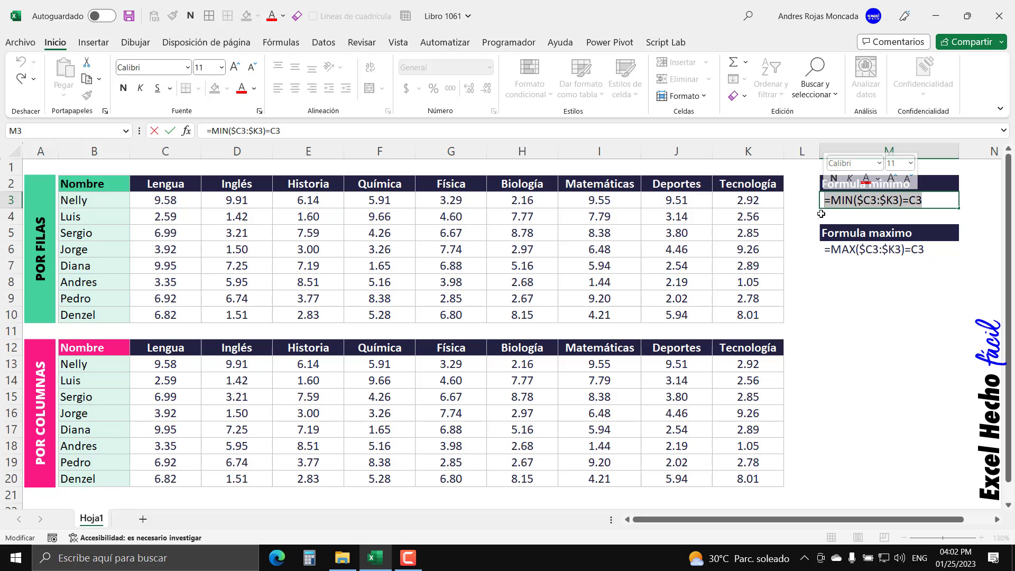
{"action": "key", "text": "ctrl+c"}
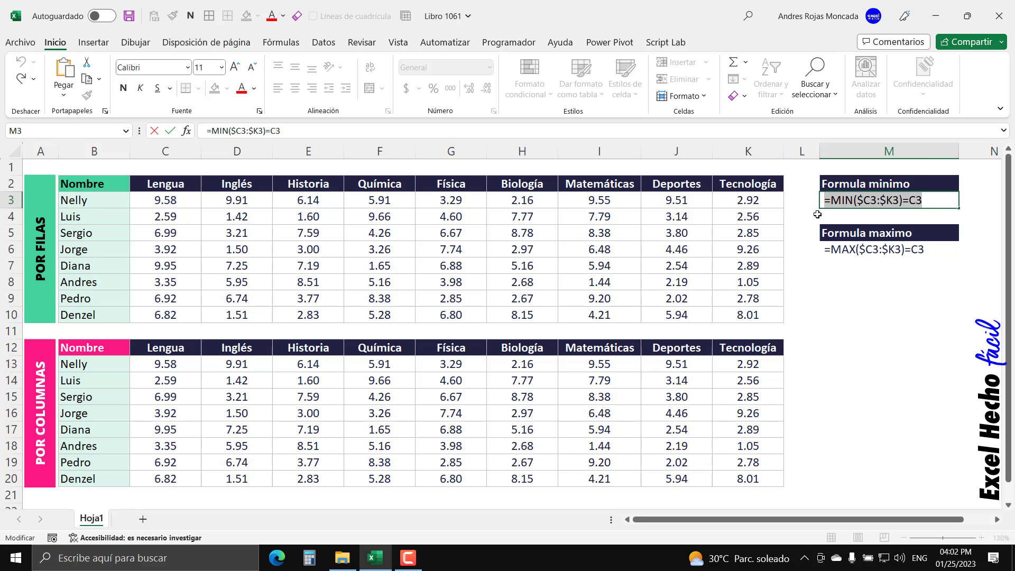
{"action": "key", "text": "Escape"}
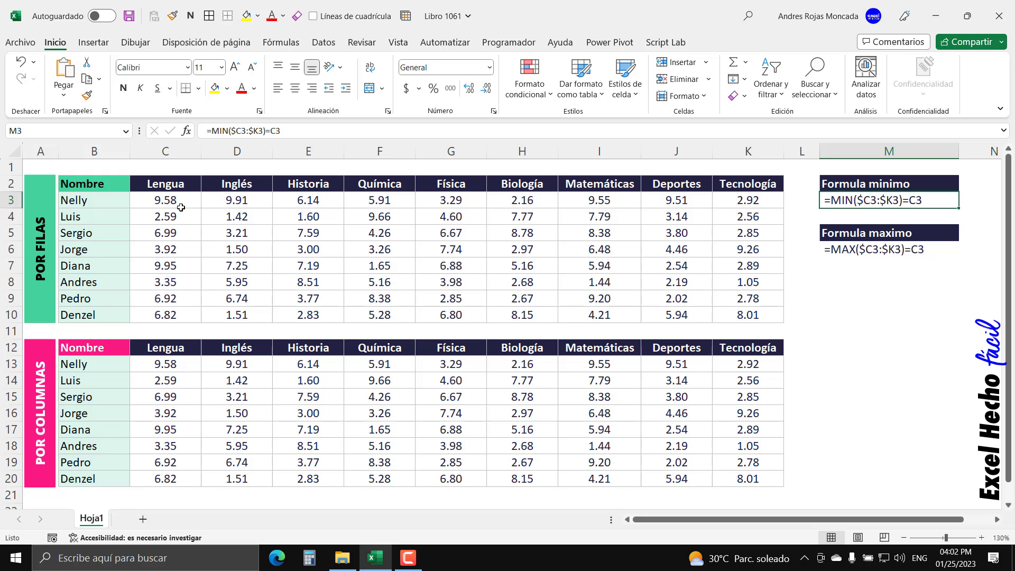
Select grades C3:K10 and start a new formula-based conditional formatting rule
{"action": "left_click_drag", "start_coordinate": [180, 207], "coordinate": [724, 308]}
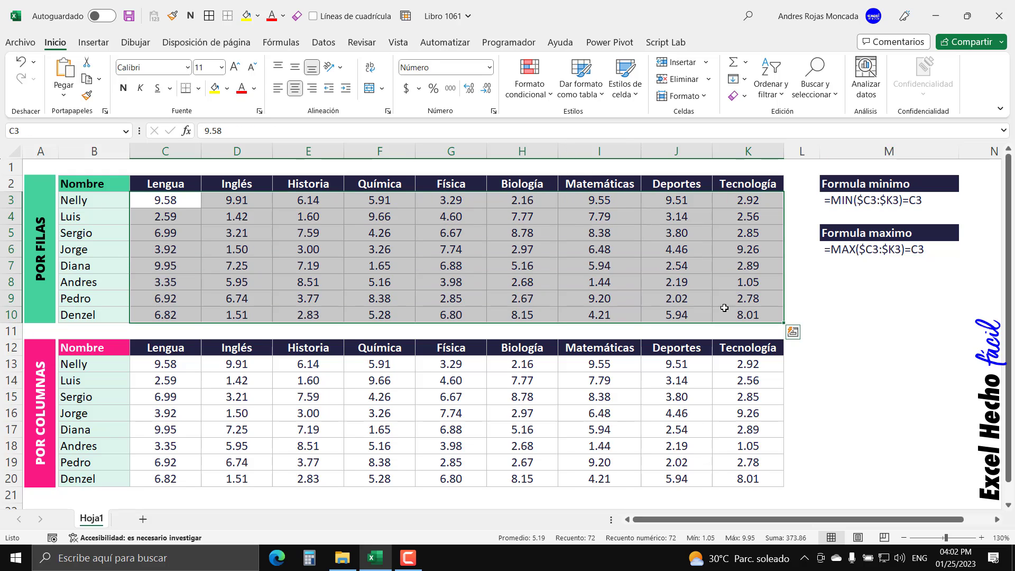
{"action": "left_click", "coordinate": [542, 100]}
{"action": "left_click", "coordinate": [561, 272]}
{"action": "left_click", "coordinate": [478, 196]}
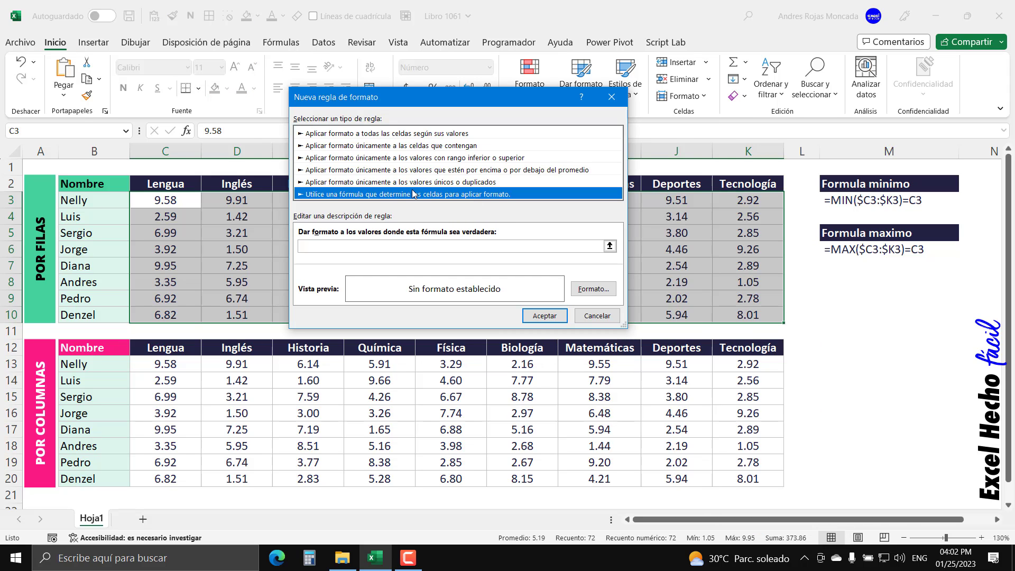
{"action": "left_click", "coordinate": [407, 244]}
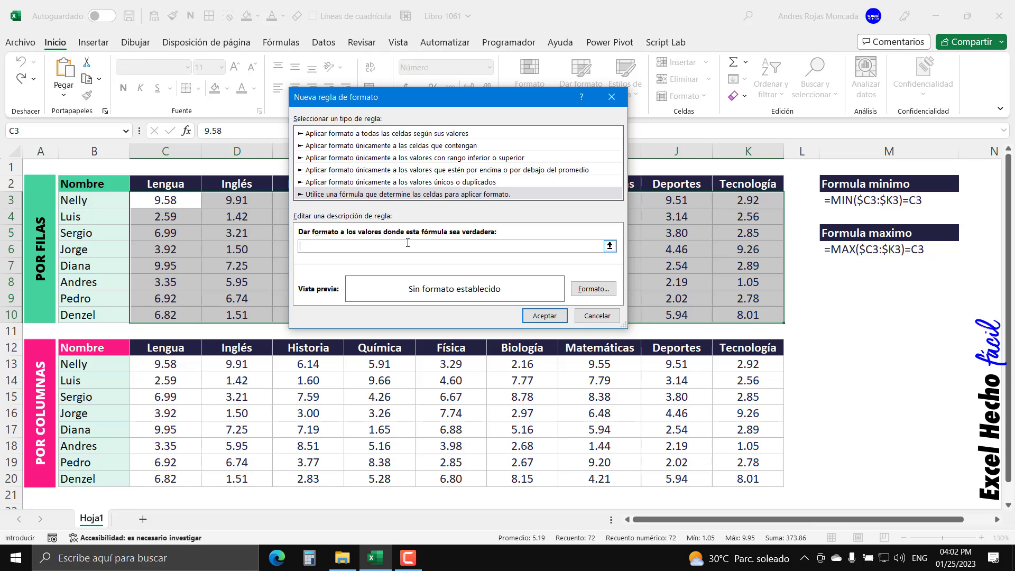
Apply the rule =MIN($C3:$K3)=C3 with pink fill and white font
{"action": "key", "text": "ctrl+v"}
{"action": "left_click", "coordinate": [599, 295]}
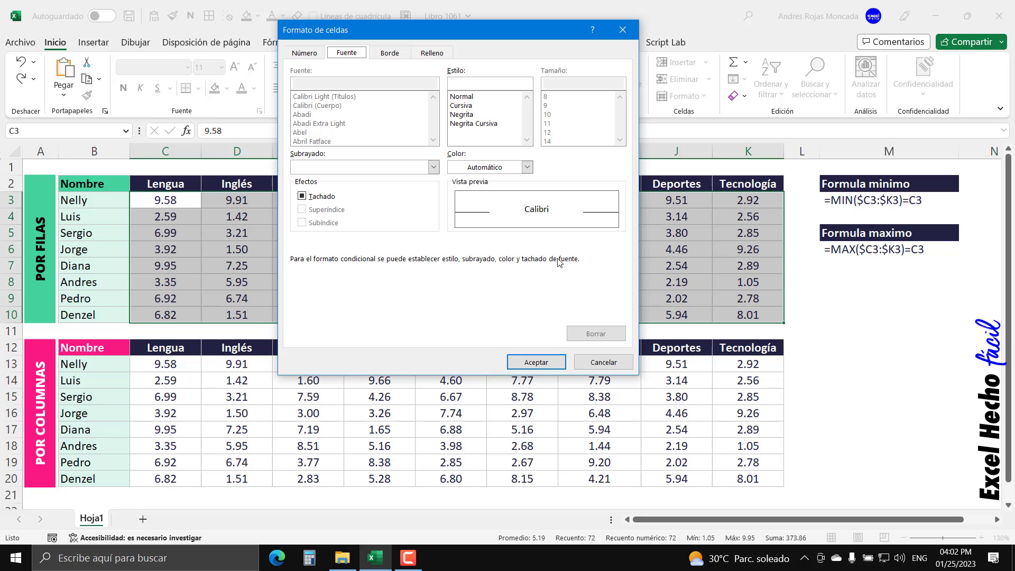
{"action": "left_click", "coordinate": [433, 54]}
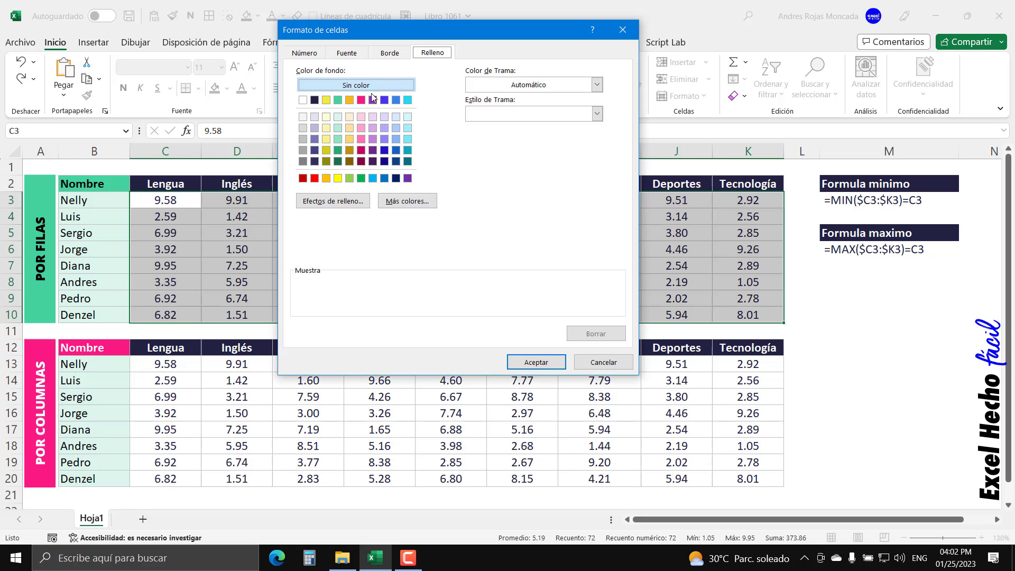
{"action": "left_click", "coordinate": [361, 100]}
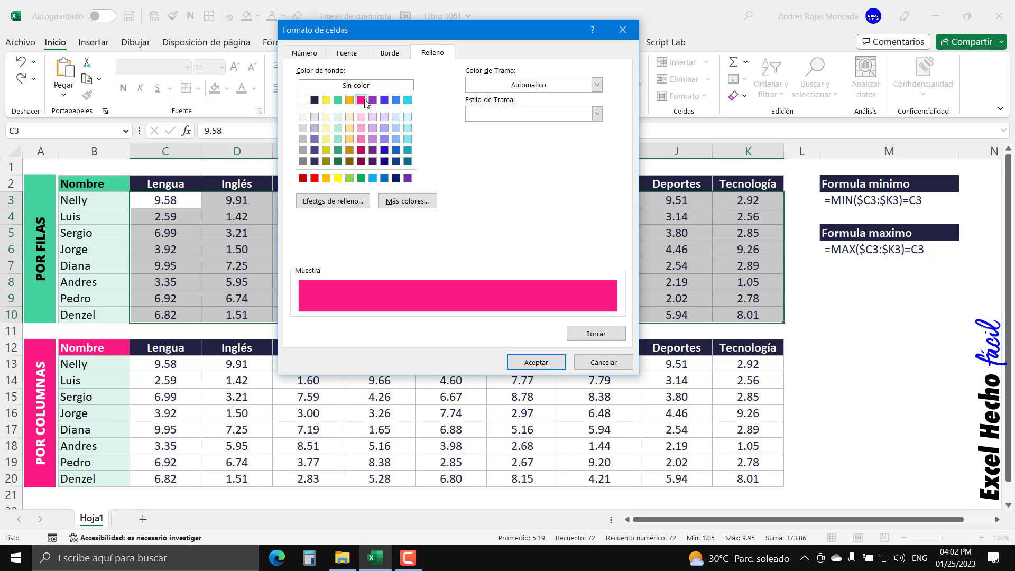
{"action": "left_click", "coordinate": [341, 54]}
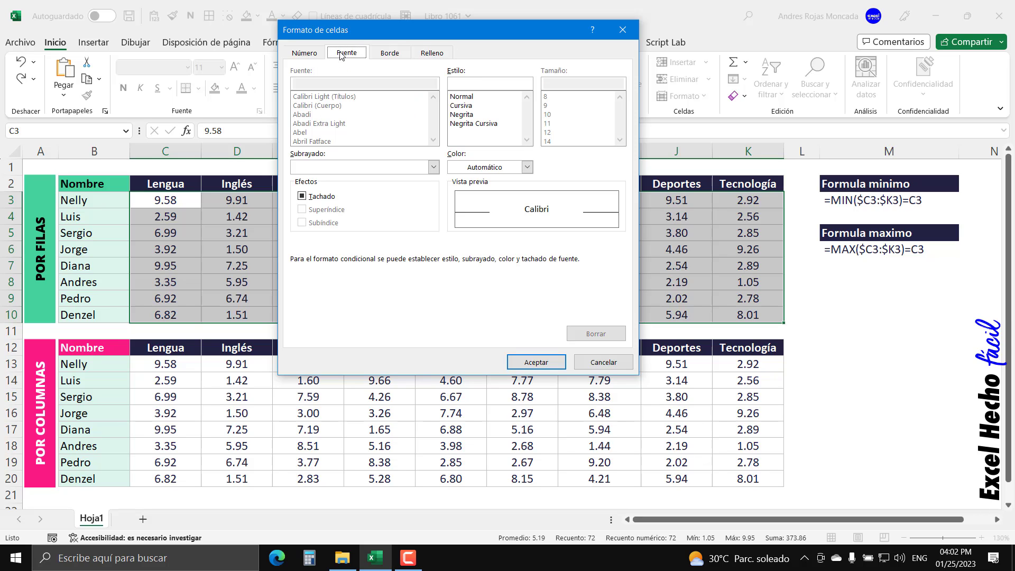
{"action": "left_click", "coordinate": [527, 167]}
{"action": "left_click", "coordinate": [459, 221]}
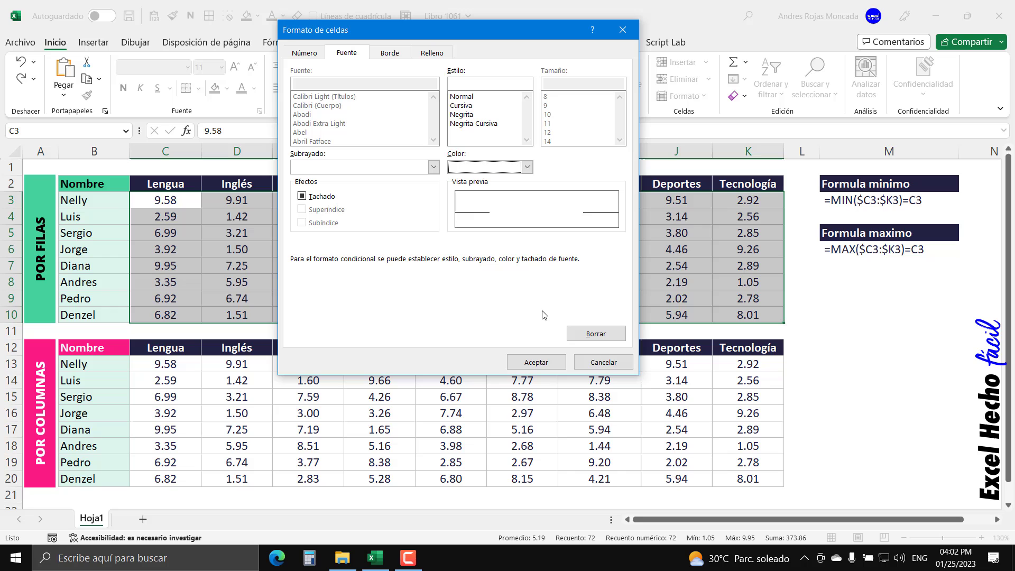
{"action": "left_click", "coordinate": [547, 366]}
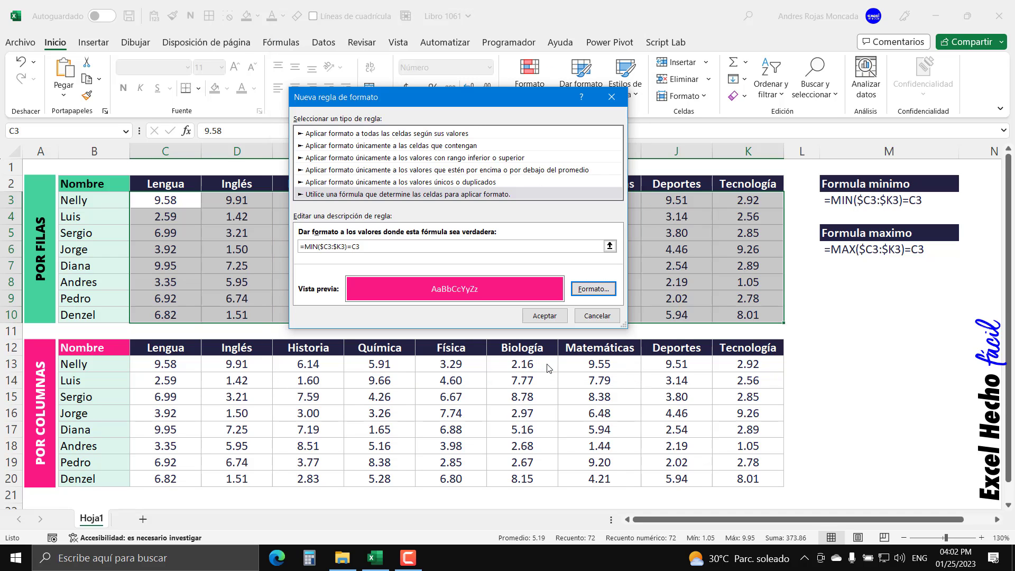
{"action": "left_click", "coordinate": [548, 315]}
{"action": "left_click_drag", "start_coordinate": [163, 201], "coordinate": [777, 203]}
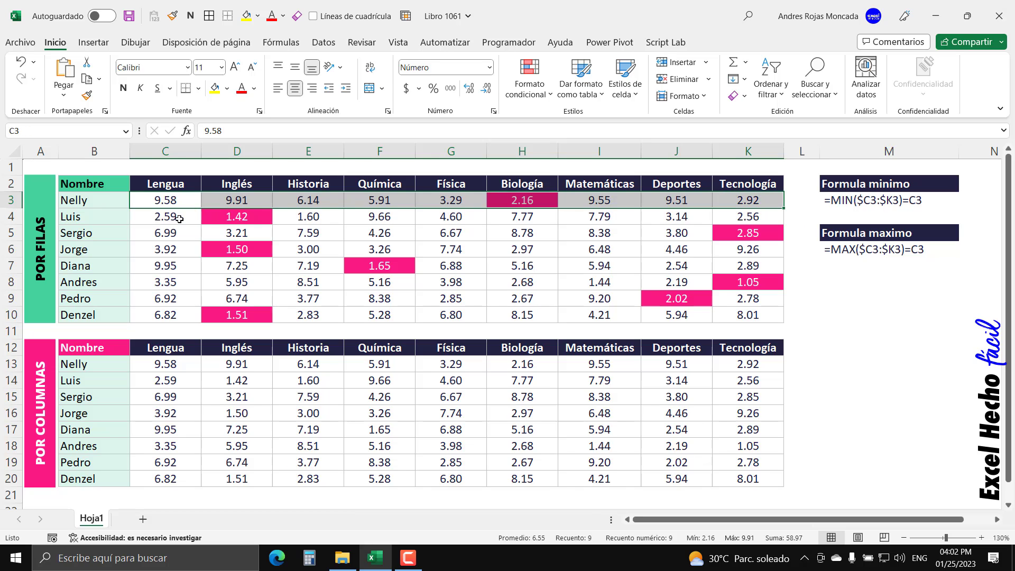
{"action": "left_click_drag", "start_coordinate": [179, 217], "coordinate": [756, 218]}
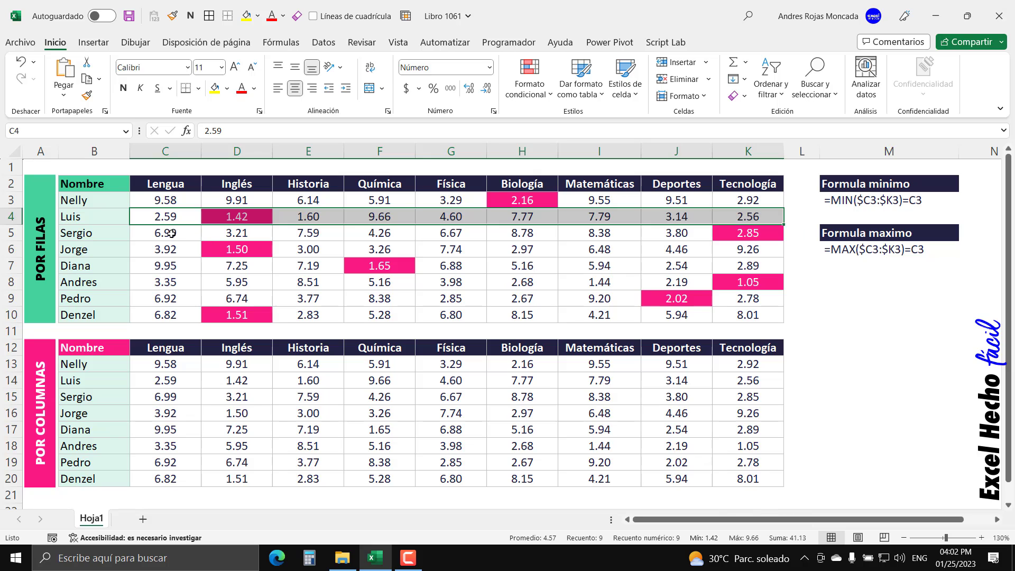
{"action": "left_click_drag", "start_coordinate": [169, 233], "coordinate": [738, 228]}
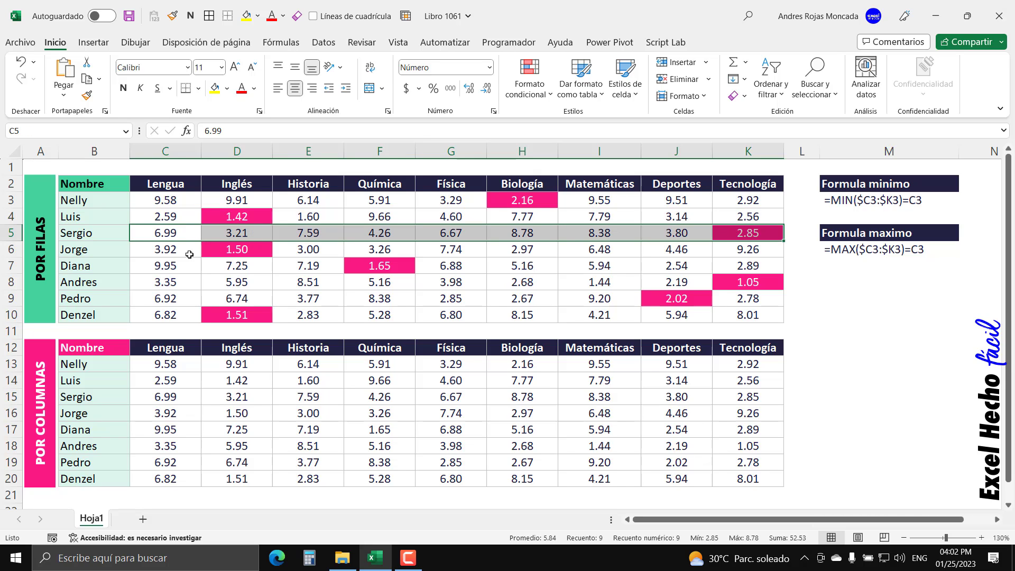
{"action": "left_click_drag", "start_coordinate": [168, 250], "coordinate": [748, 249]}
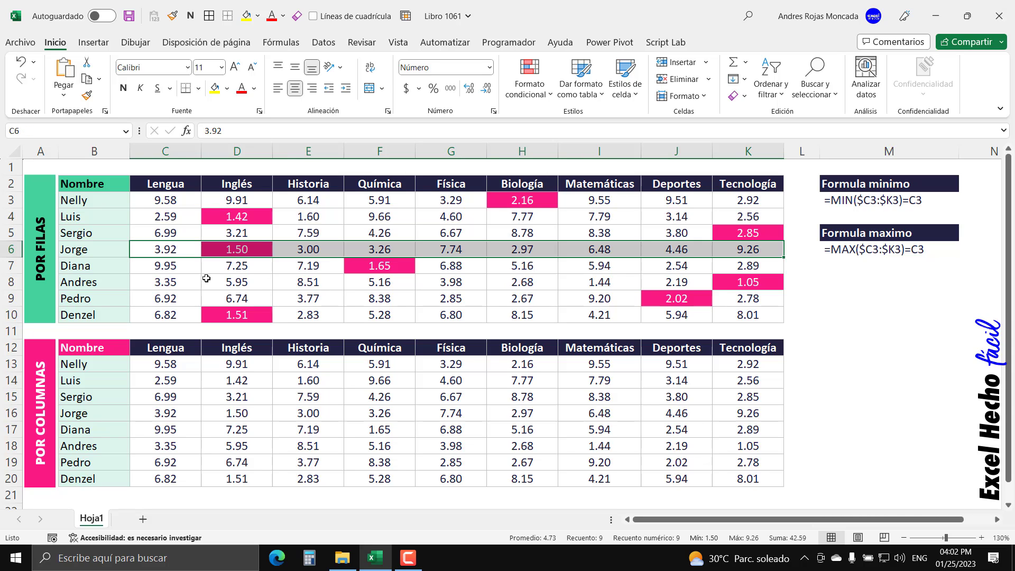
{"action": "left_click_drag", "start_coordinate": [168, 266], "coordinate": [733, 264]}
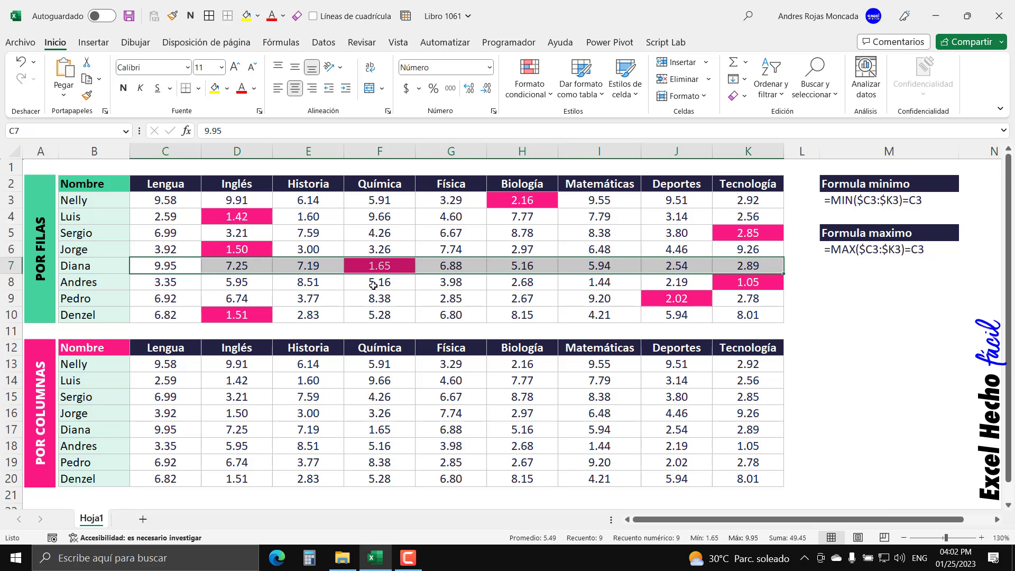
{"action": "left_click_drag", "start_coordinate": [168, 281], "coordinate": [751, 283]}
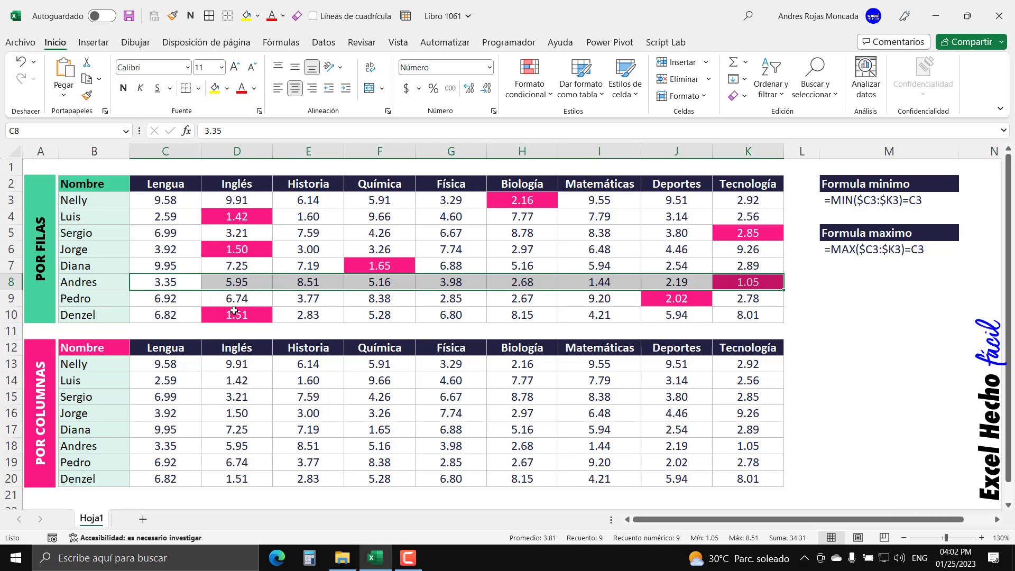
{"action": "left_click_drag", "start_coordinate": [169, 298], "coordinate": [748, 296]}
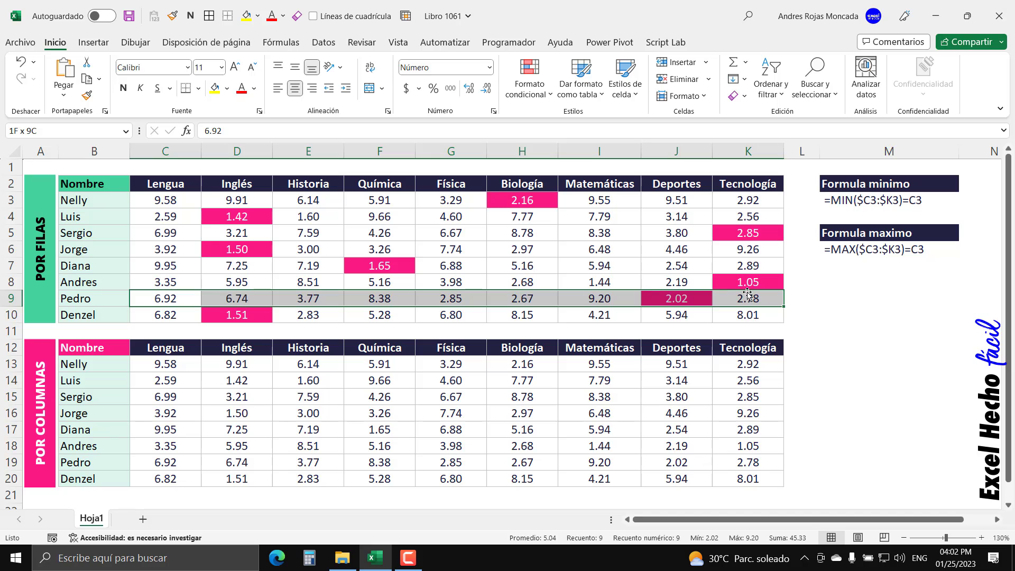
{"action": "left_click", "coordinate": [162, 314]}
{"action": "left_click_drag", "start_coordinate": [161, 314], "coordinate": [748, 315]}
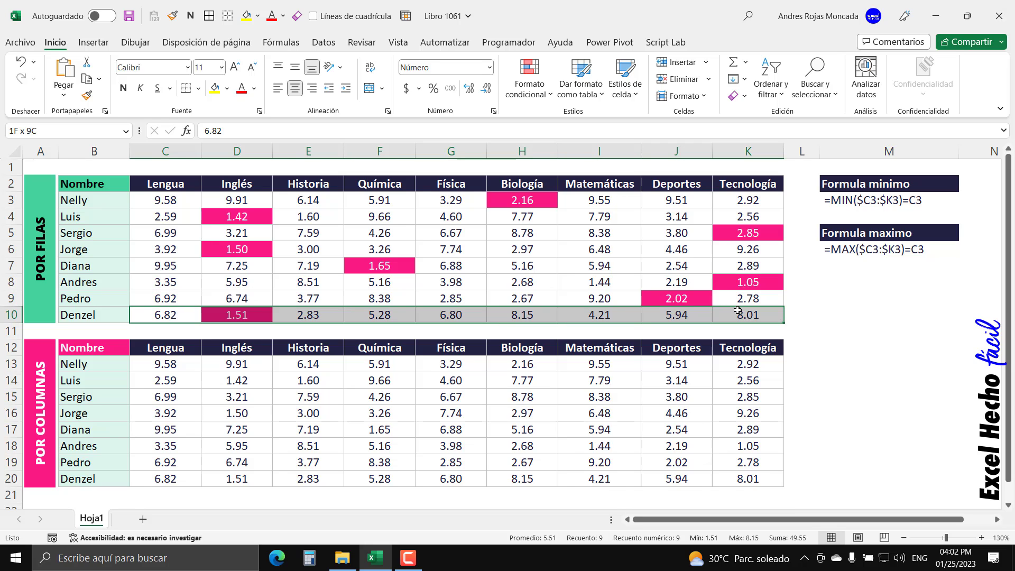
Copy the =MAX($C3:$K3)=C3 text from M6 and select grades C3:K10
{"action": "double_click", "coordinate": [849, 249]}
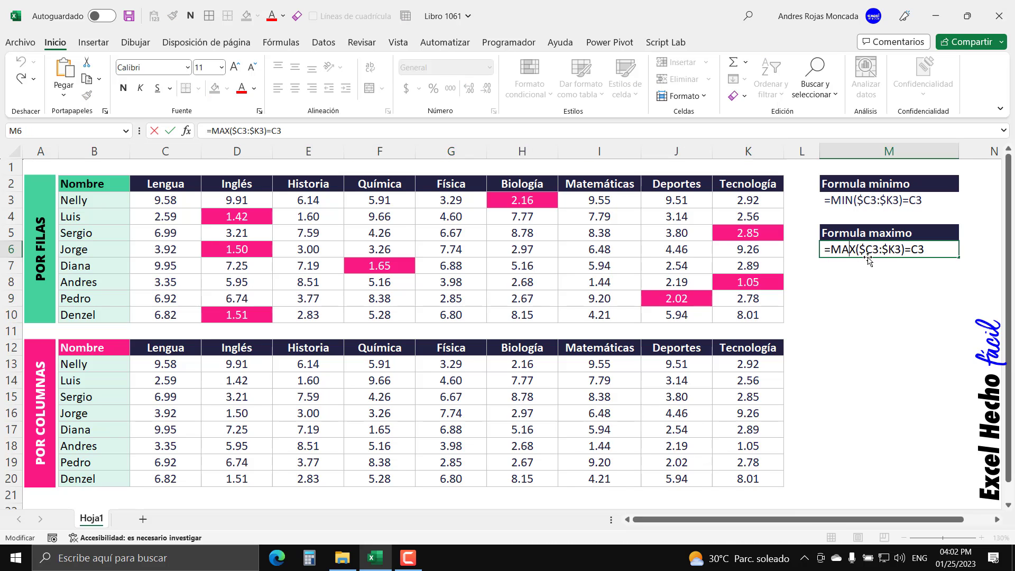
{"action": "left_click_drag", "start_coordinate": [923, 250], "coordinate": [823, 250]}
{"action": "key", "text": "ctrl+c"}
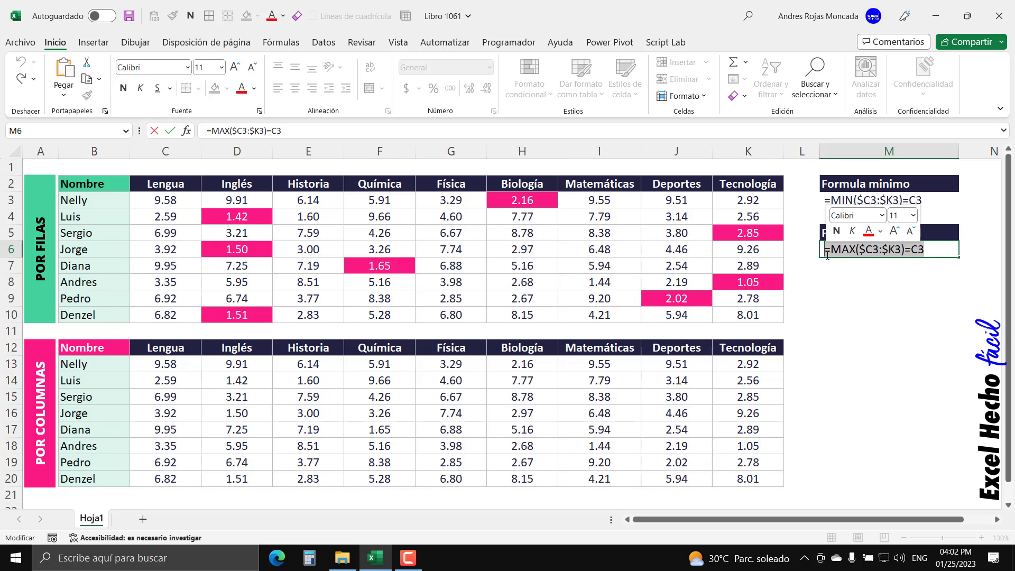
{"action": "key", "text": "Escape"}
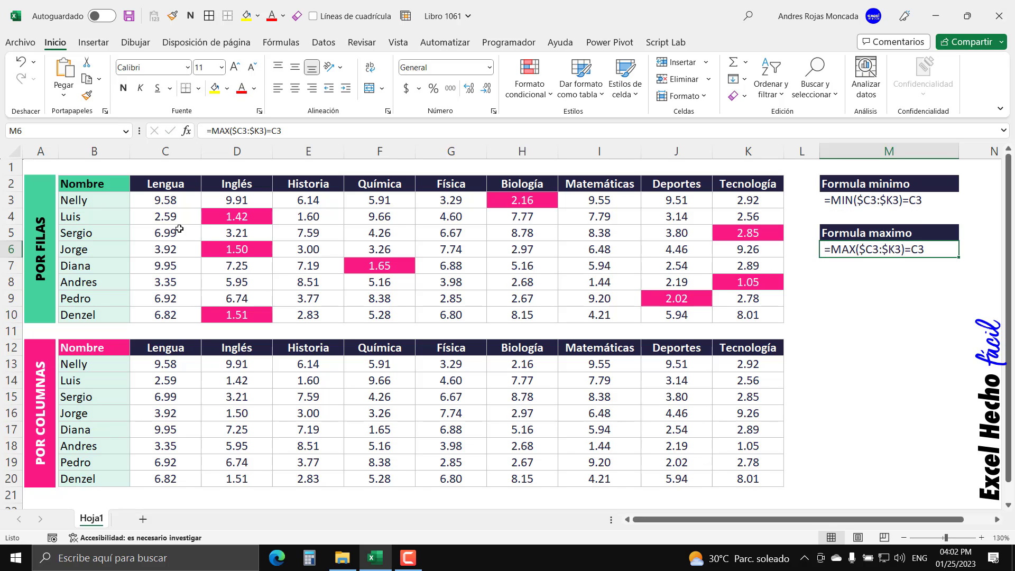
{"action": "mouse_move", "coordinate": [159, 202]}
{"action": "left_mouse_down"}
{"action": "mouse_move", "coordinate": [656, 214]}
{"action": "mouse_move", "coordinate": [756, 314]}
{"action": "left_mouse_up"}
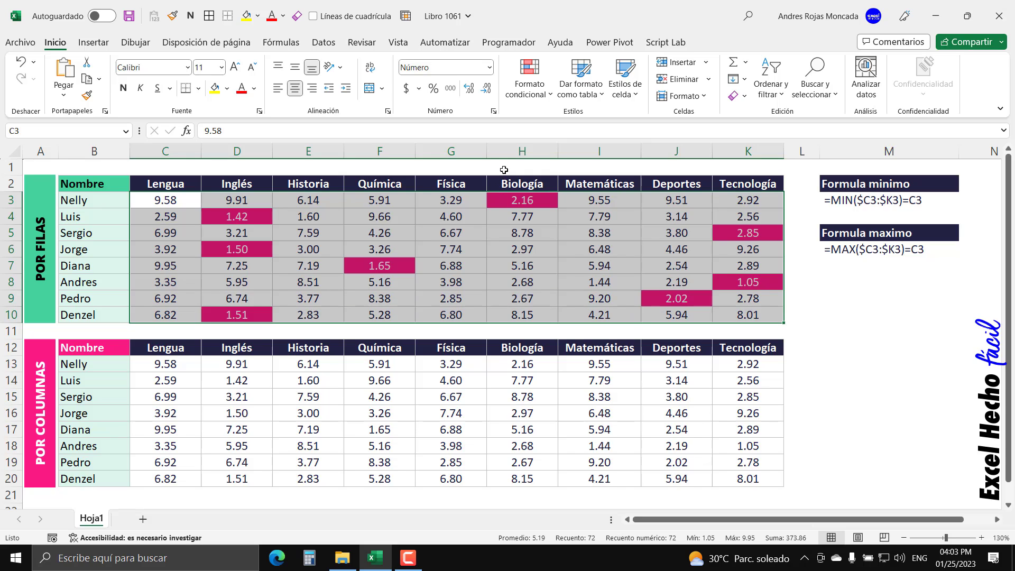
Create a new formula-based rule using the pasted =MAX($C3:$K3)=C3
{"action": "key", "text": "alt"}
{"action": "key", "text": "o"}
{"action": "key", "text": "r"}
{"action": "key", "text": "o"}
{"action": "key", "text": "n"}
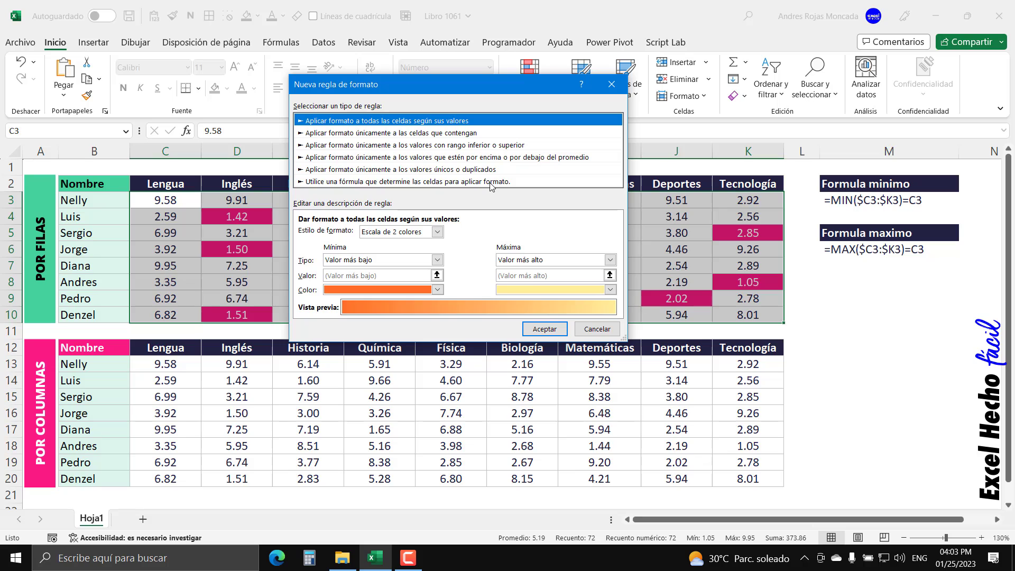
{"action": "left_click", "coordinate": [492, 182]}
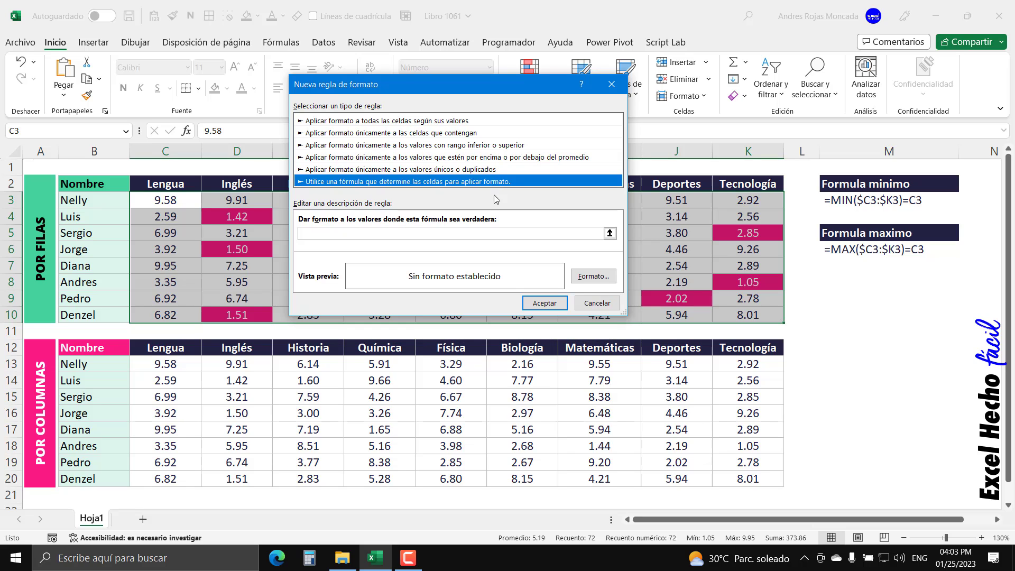
{"action": "left_click", "coordinate": [490, 234]}
{"action": "key", "text": "ctrl+v"}
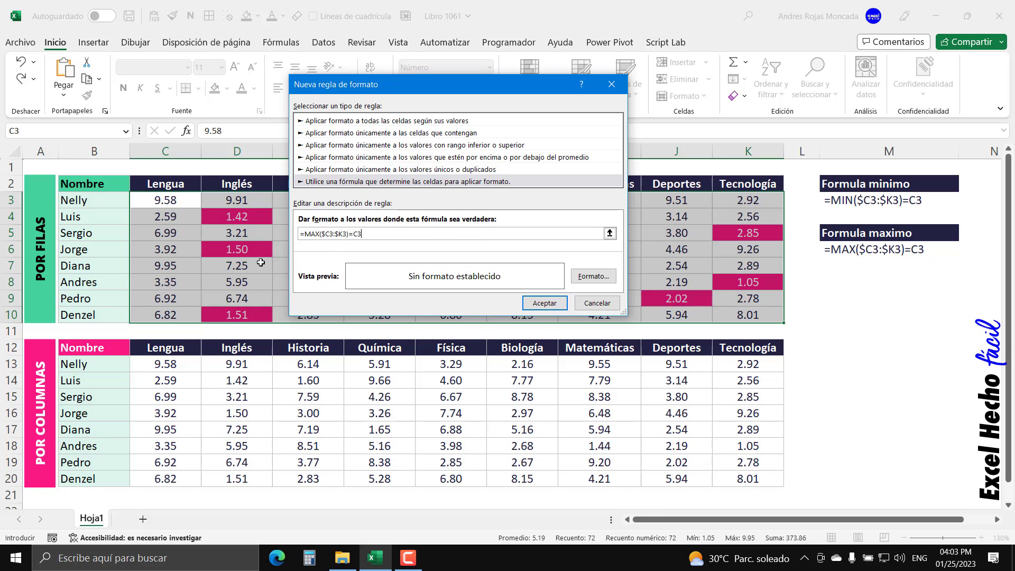
Give the row-maximum rule a green fill and apply it
{"action": "left_click", "coordinate": [596, 279]}
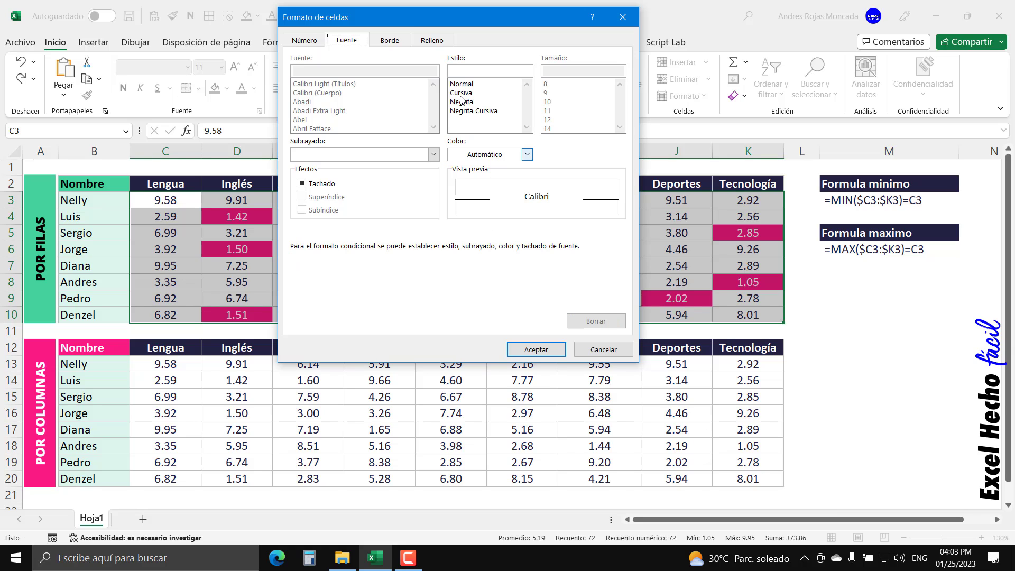
{"action": "left_click", "coordinate": [443, 44]}
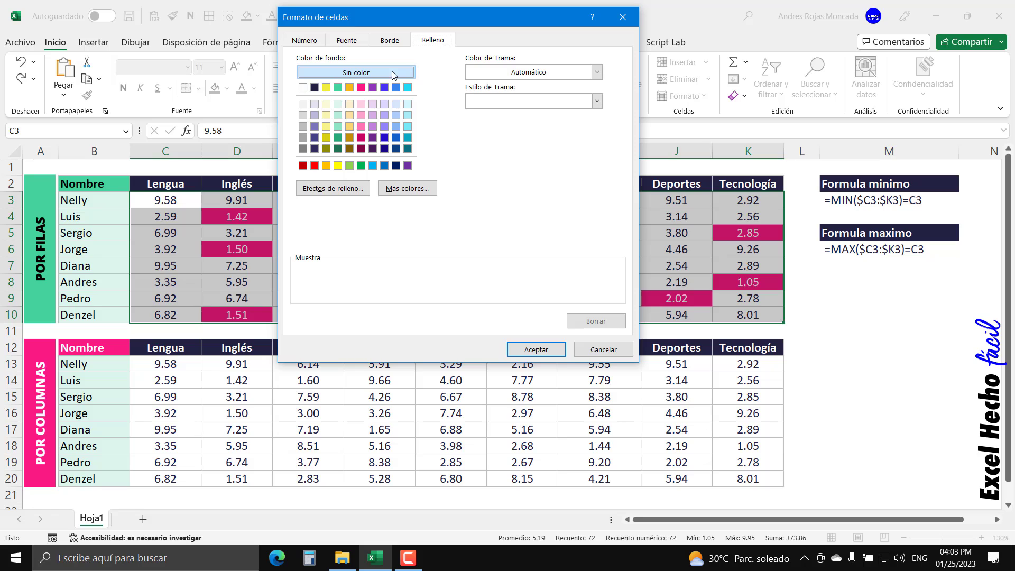
{"action": "left_click", "coordinate": [338, 87]}
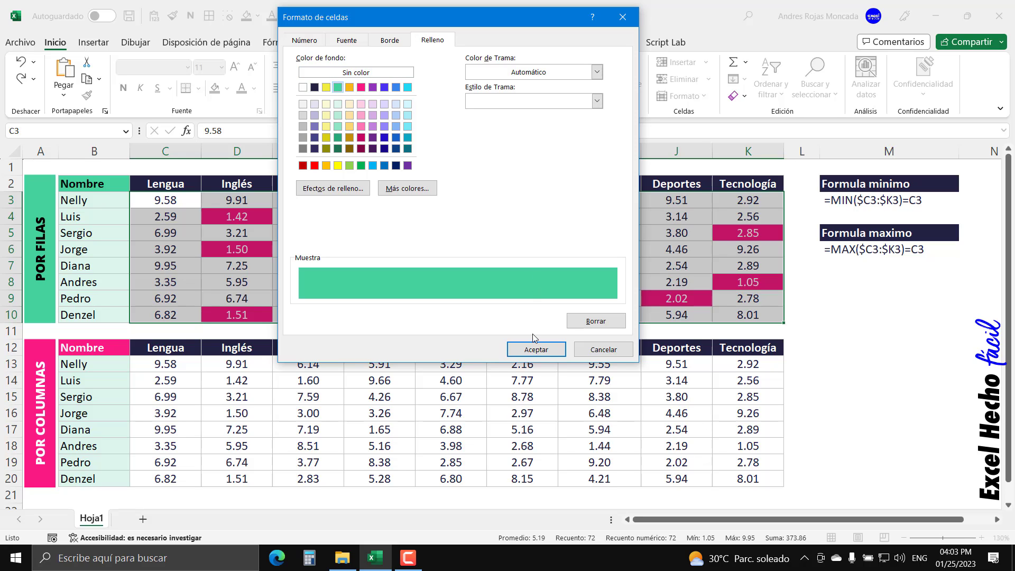
{"action": "left_click", "coordinate": [535, 349]}
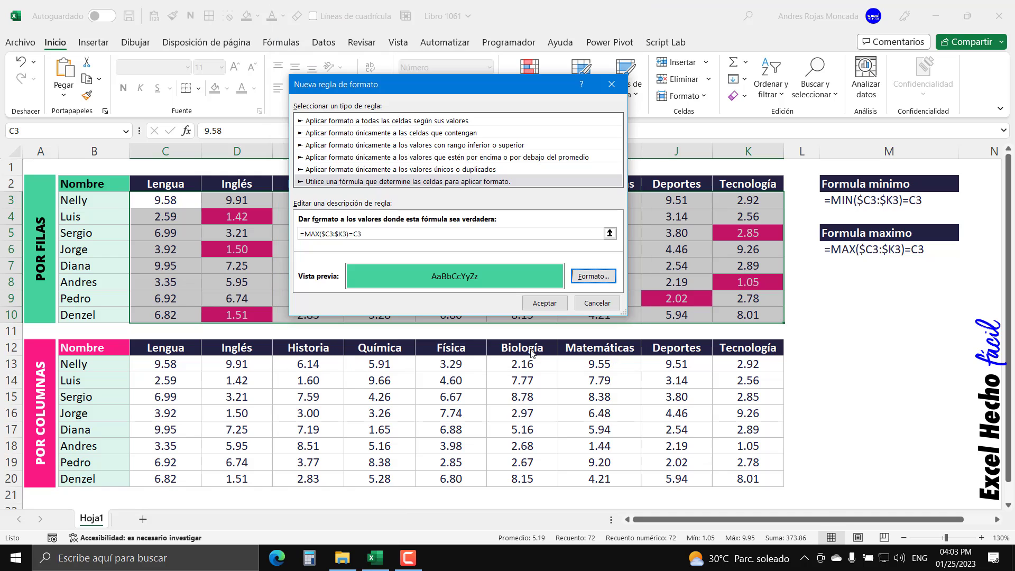
{"action": "left_click", "coordinate": [544, 303]}
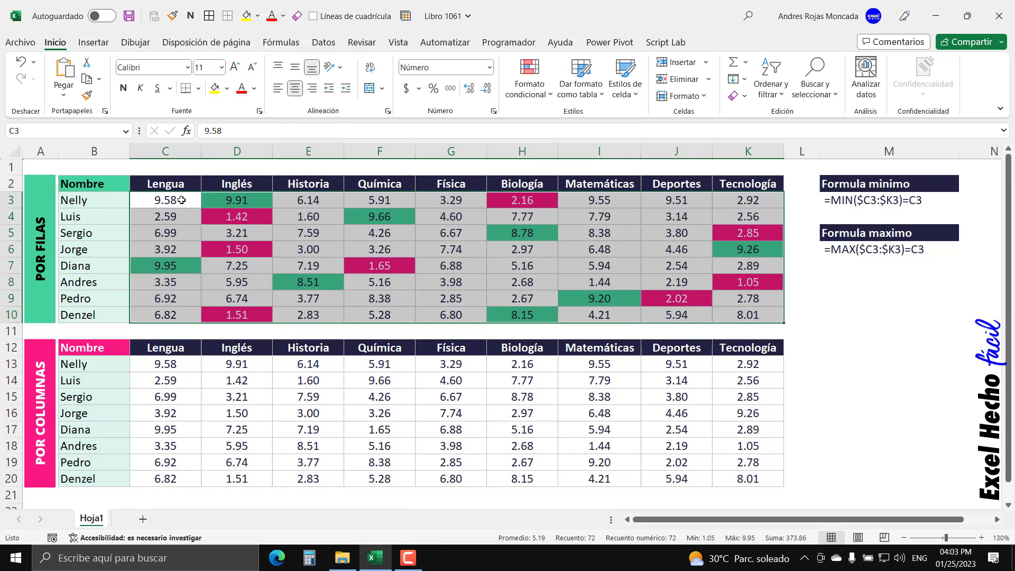
{"action": "left_click_drag", "start_coordinate": [181, 200], "coordinate": [733, 197]}
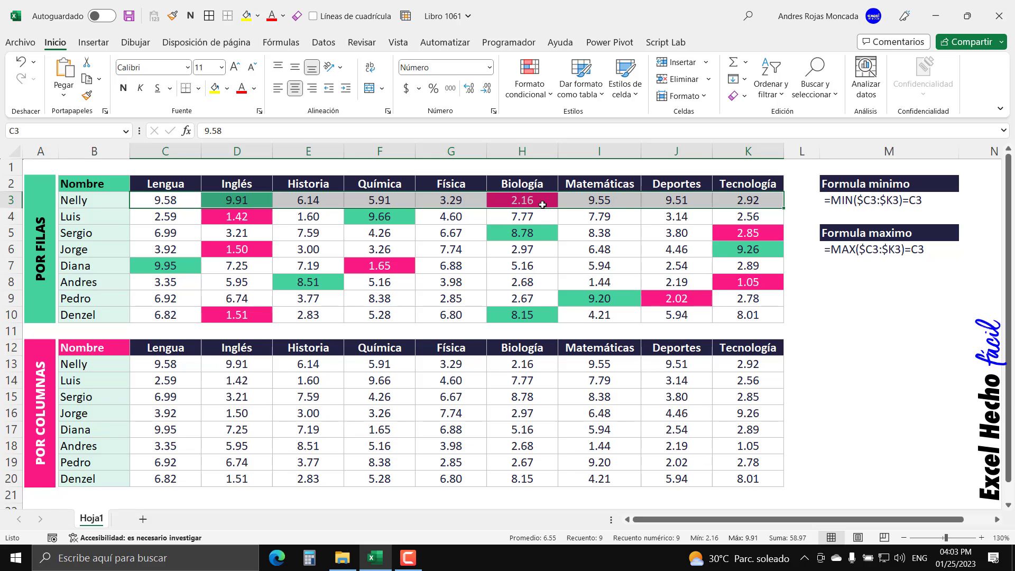
{"action": "left_click_drag", "start_coordinate": [170, 216], "coordinate": [748, 216]}
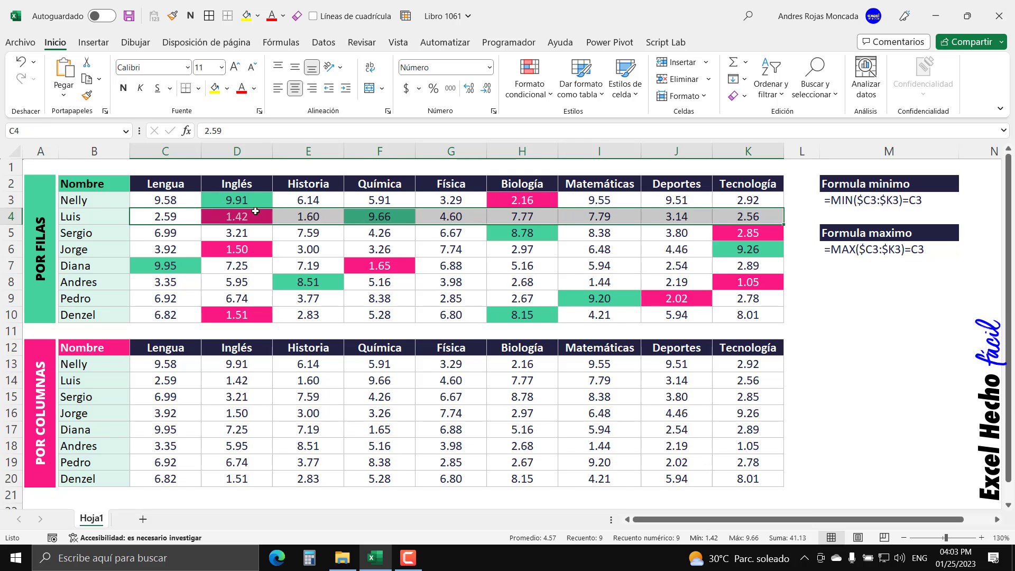
{"action": "left_click_drag", "start_coordinate": [165, 233], "coordinate": [750, 233]}
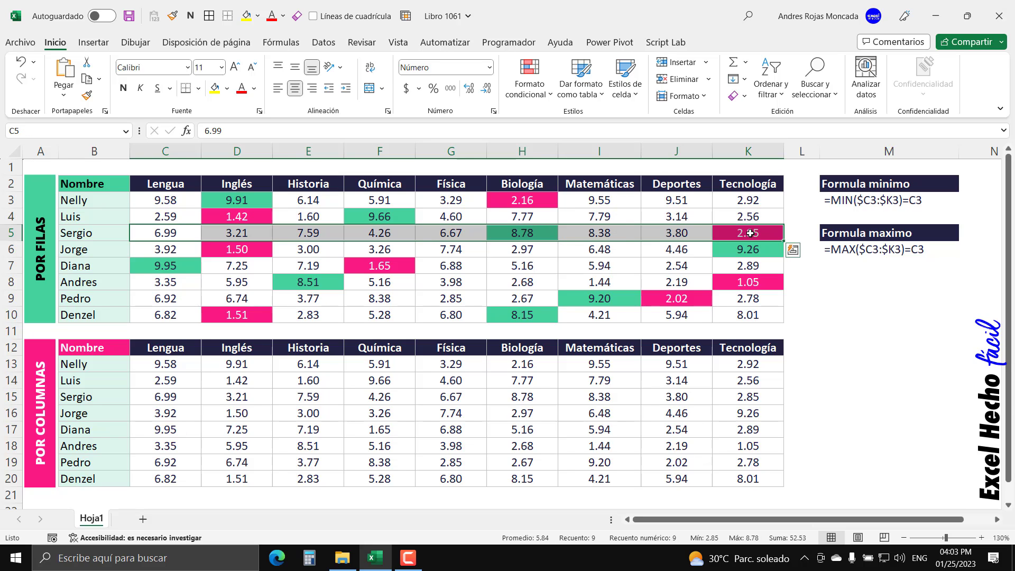
{"action": "left_click", "coordinate": [857, 347]}
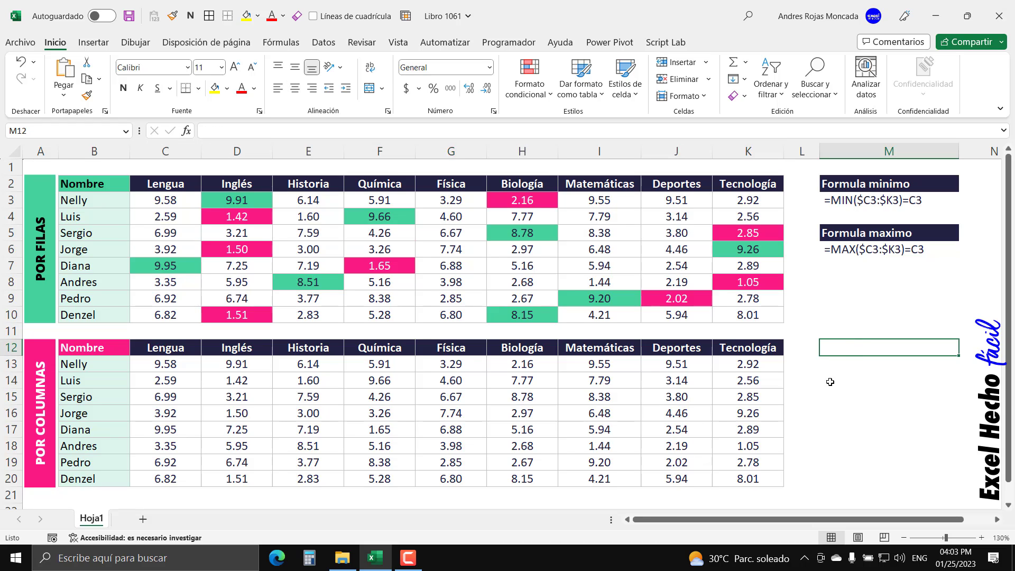
Enter 'Formula minimo' in M12 and copy M2's header formatting onto it
{"action": "type", "text": "Formula "}
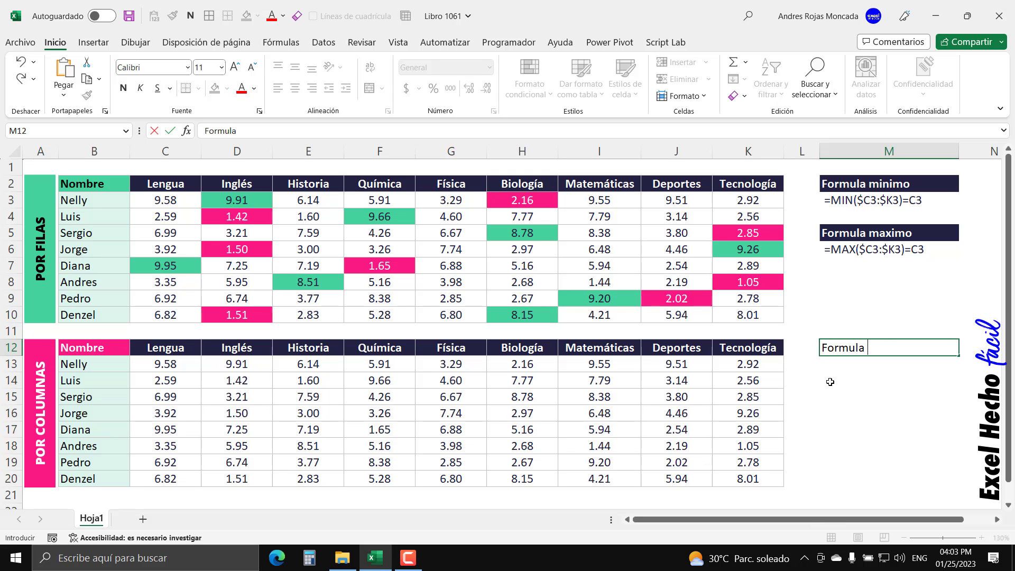
{"action": "type", "text": "minimo"}
{"action": "key", "text": "Return"}
{"action": "left_click", "coordinate": [842, 191]}
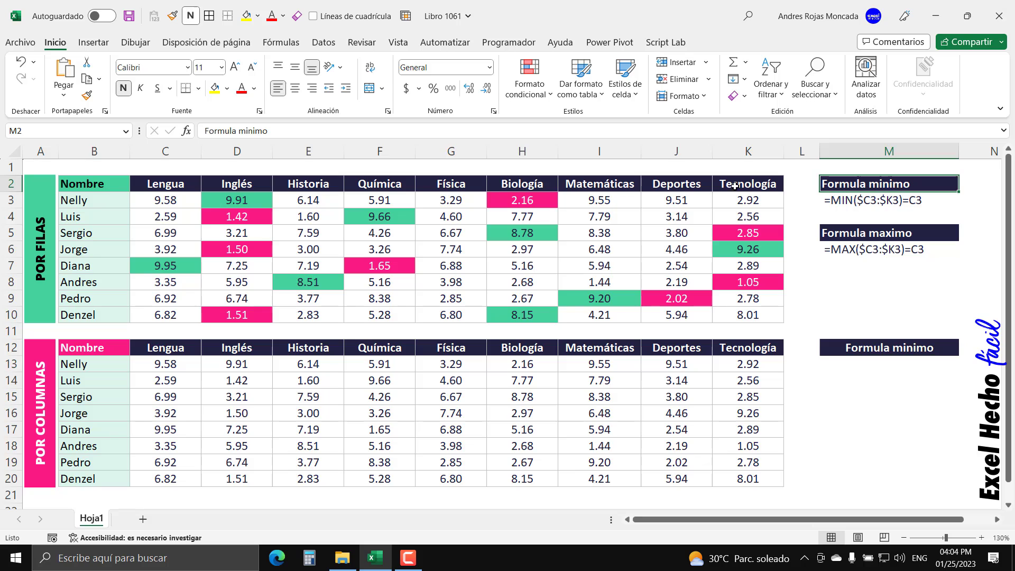
{"action": "left_click", "coordinate": [87, 95]}
{"action": "left_click", "coordinate": [867, 351]}
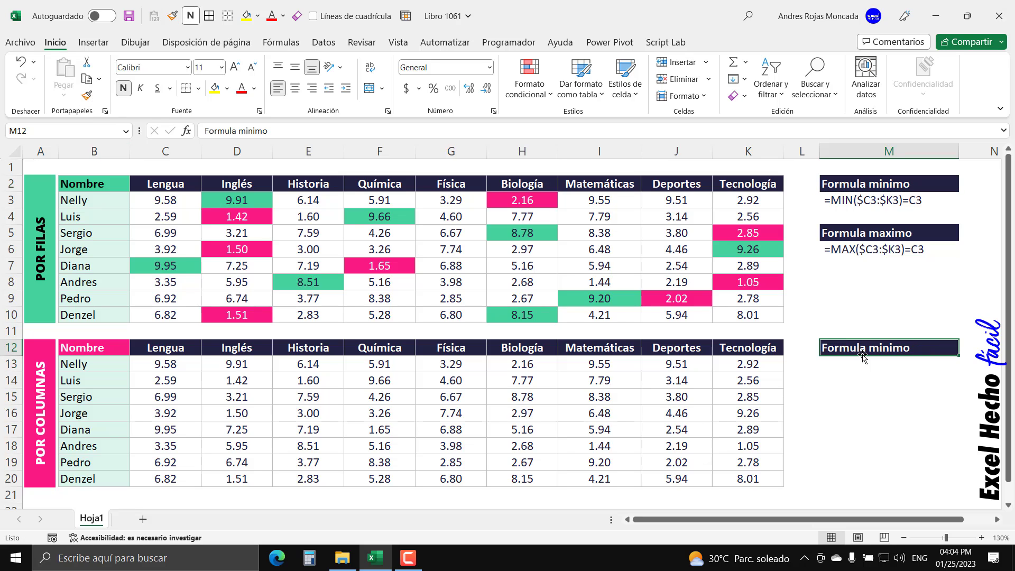
{"action": "left_click", "coordinate": [858, 360]}
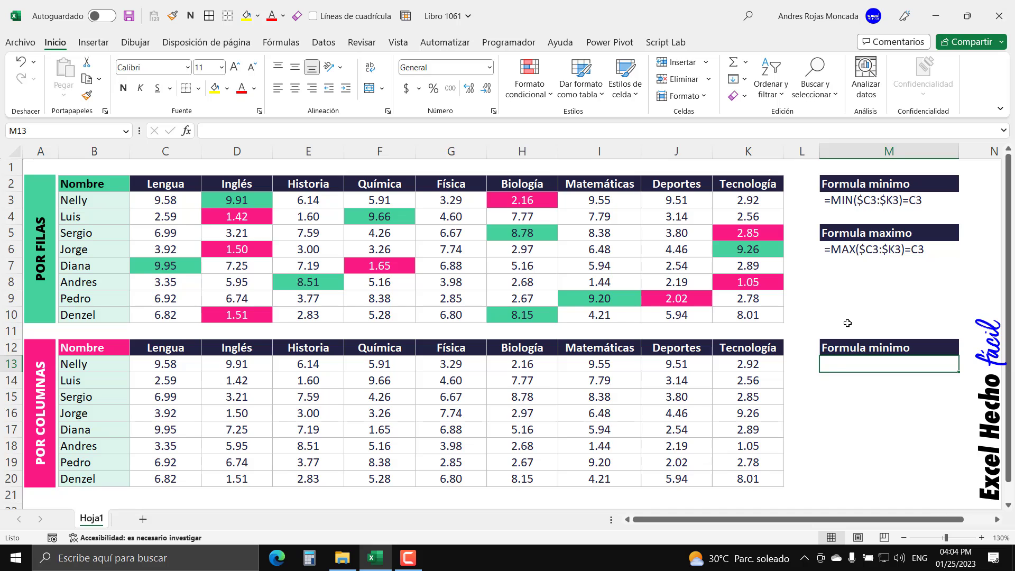
Begin =MIN( in M13 over the Lengua grades, locking rows as C$13:C$20
{"action": "type", "text": "=m"}
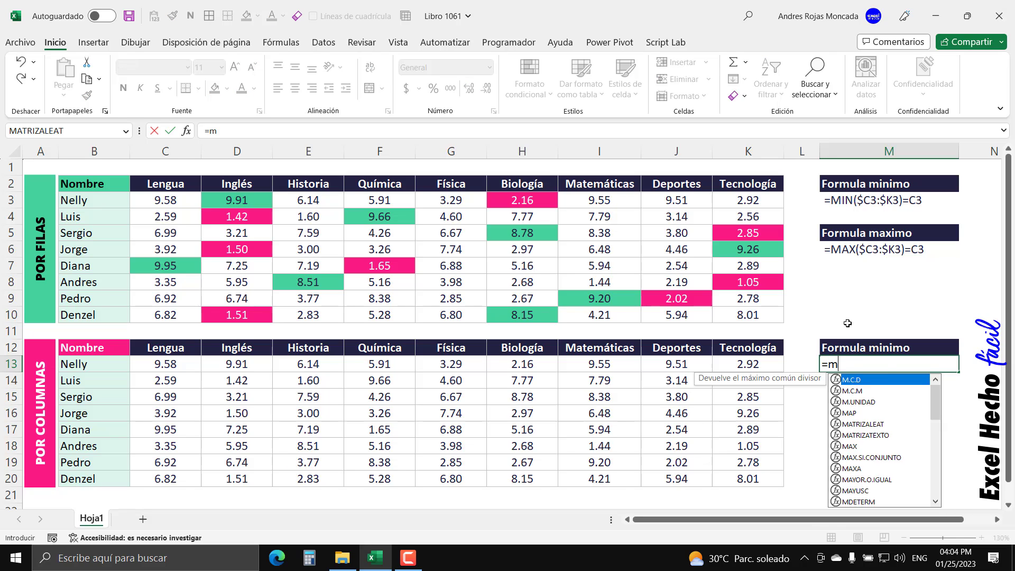
{"action": "type", "text": "in"}
{"action": "key", "text": "Tab"}
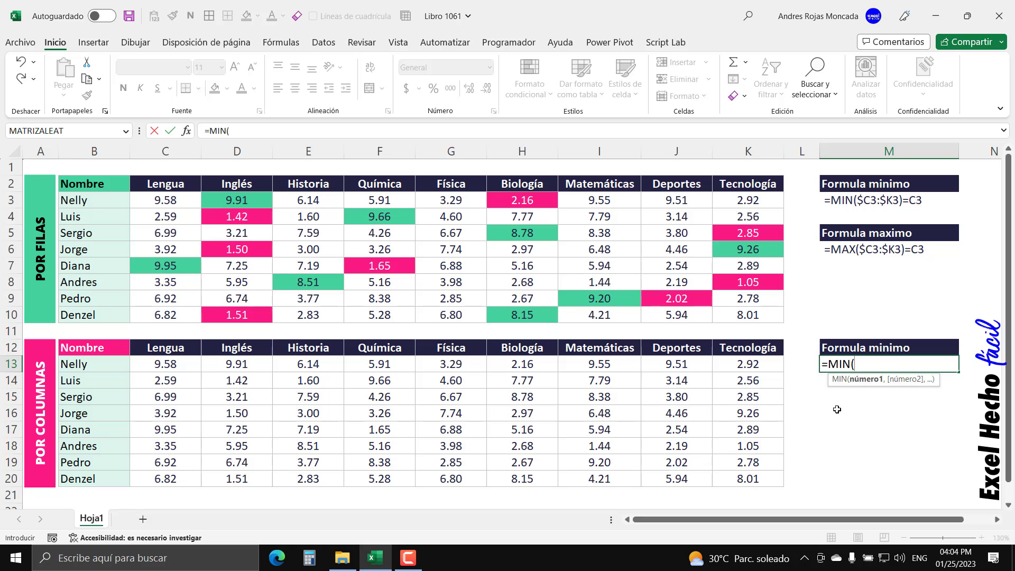
{"action": "left_click_drag", "start_coordinate": [147, 365], "coordinate": [150, 481]}
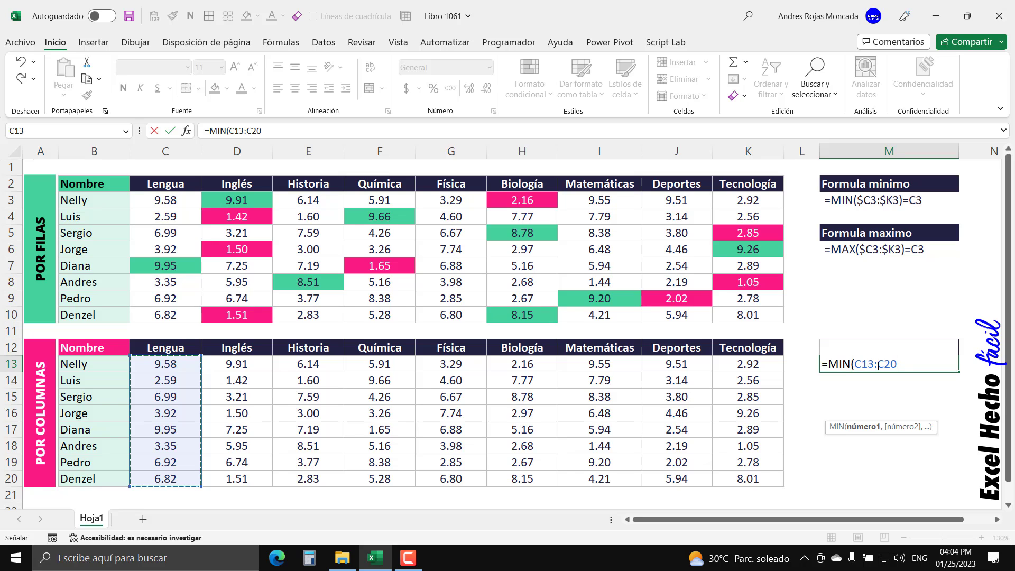
{"action": "left_click", "coordinate": [876, 365]}
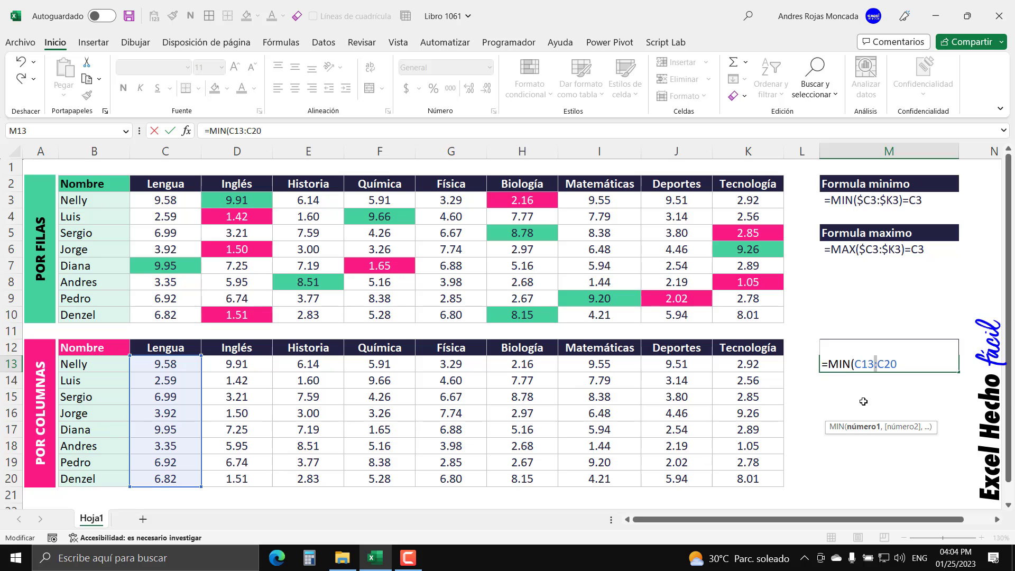
{"action": "key", "text": "F4"}
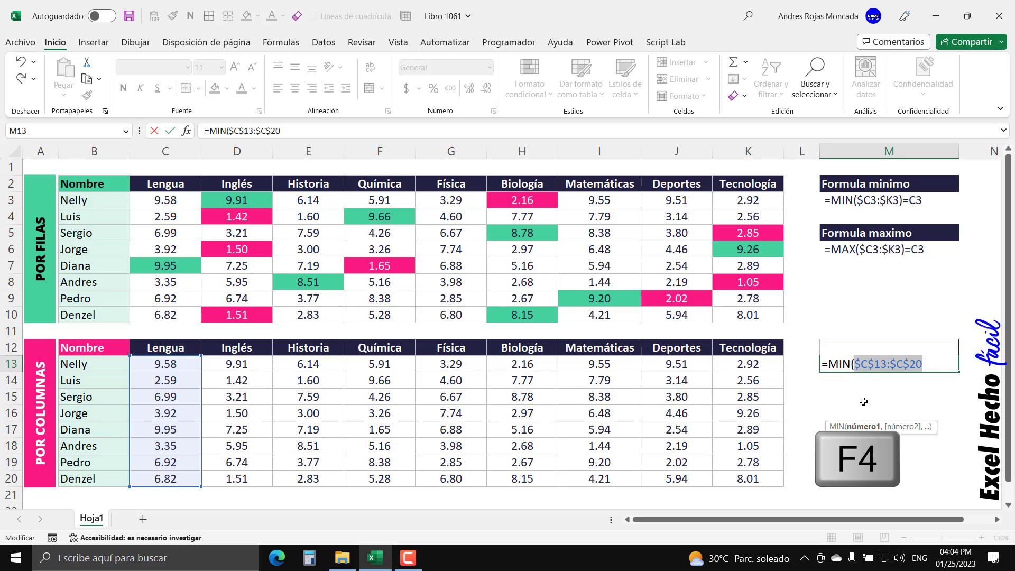
{"action": "key", "text": "F4"}
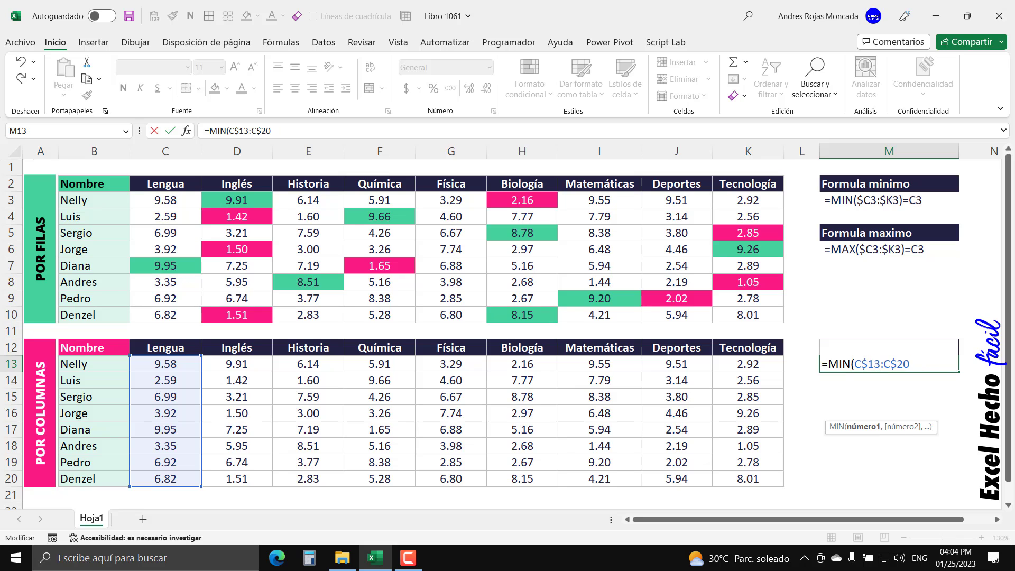
{"action": "mouse_move", "coordinate": [881, 365]}
{"action": "left_mouse_down"}
{"action": "mouse_move", "coordinate": [861, 365]}
{"action": "mouse_move", "coordinate": [897, 365]}
{"action": "left_mouse_up"}
{"action": "left_click", "coordinate": [892, 365]}
{"action": "left_click_drag", "start_coordinate": [892, 365], "coordinate": [859, 365]}
Finish =MIN(C$13:C$20)=C13 as apostrophe text and type 'Formula maximo' in M15
{"action": "key", "text": "Left"}
{"action": "type", "text": "="}
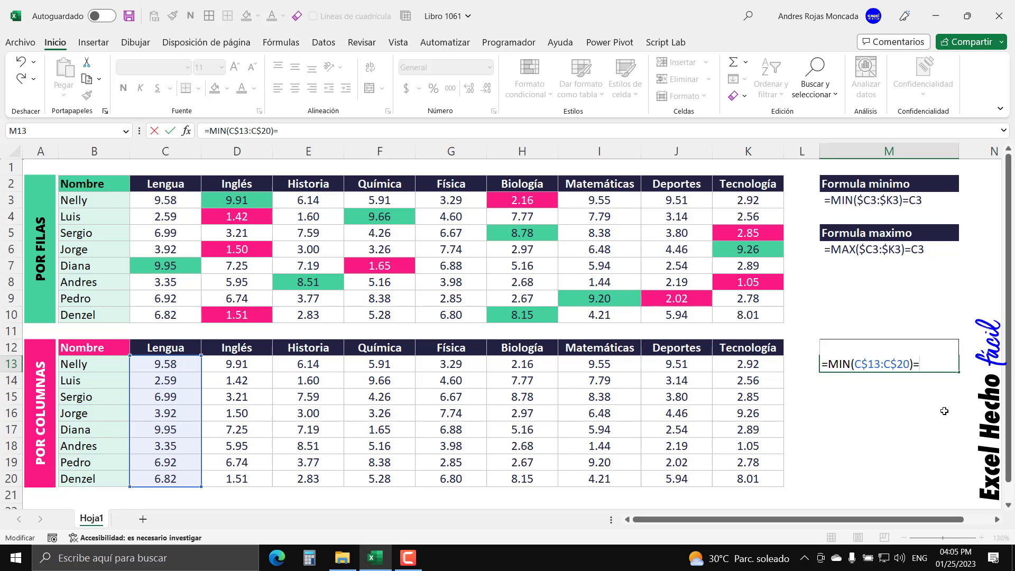
{"action": "left_click", "coordinate": [194, 366]}
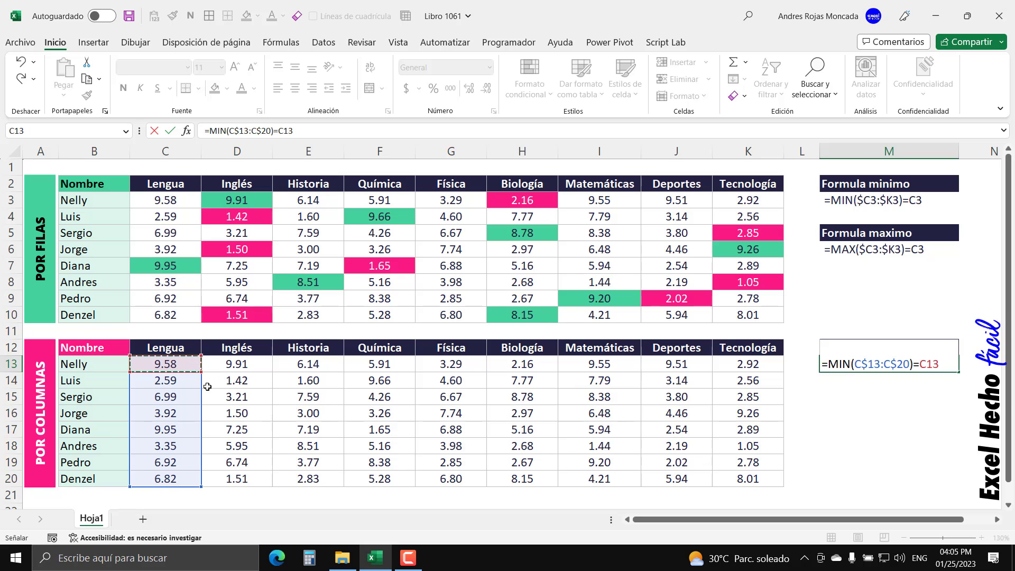
{"action": "left_click", "coordinate": [823, 365]}
{"action": "type", "text": "'"}
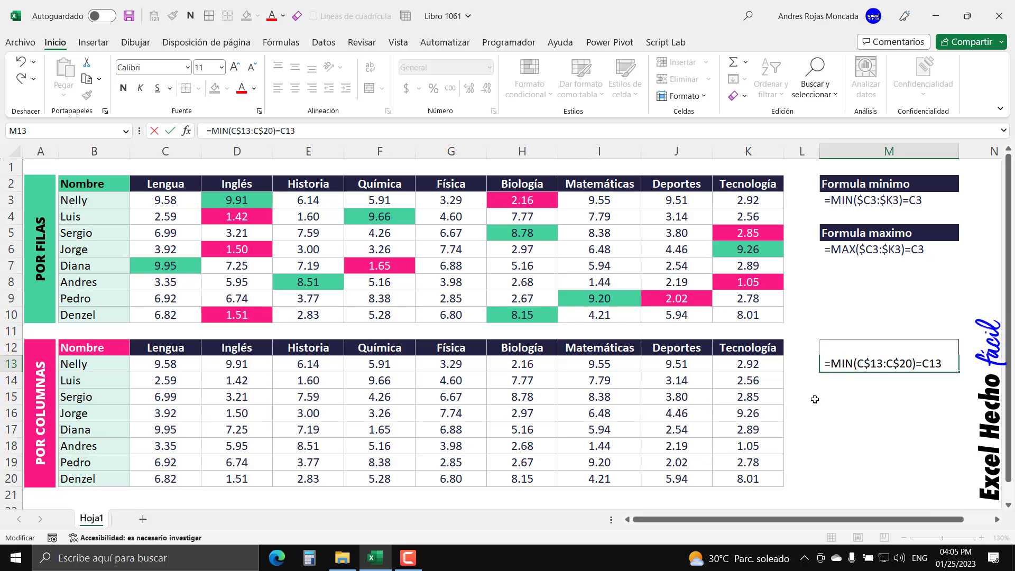
{"action": "key", "text": "Return"}
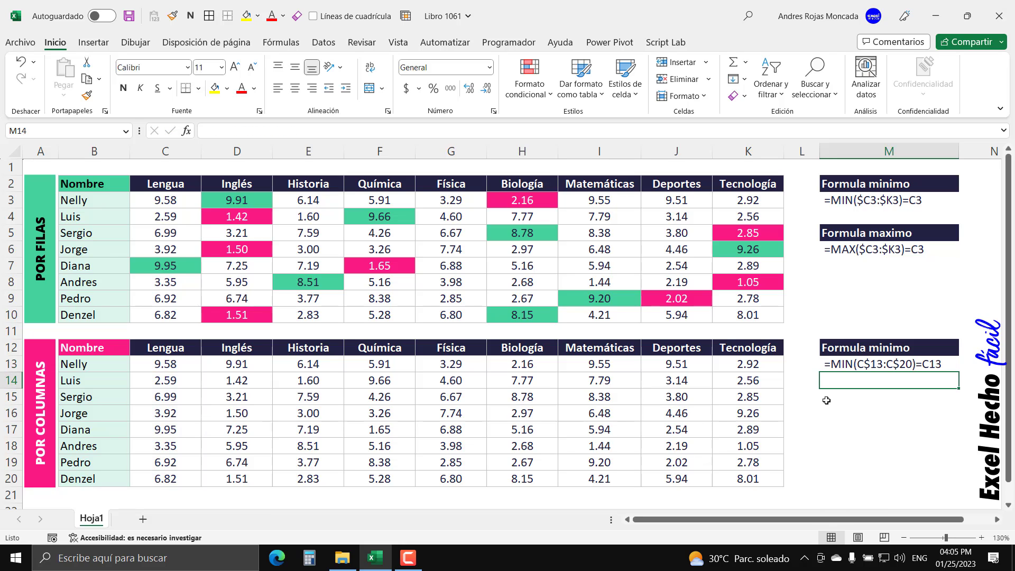
{"action": "left_click", "coordinate": [824, 399]}
{"action": "type", "text": "Formula"}
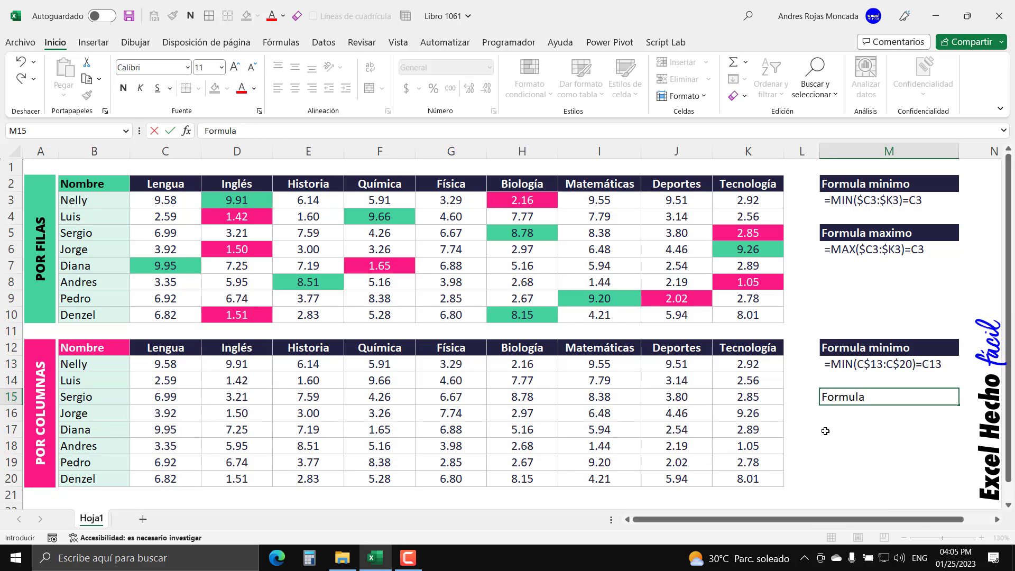
{"action": "type", "text": " maximo"}
Confirm the Formula maximo label and give it M12's dark header format
{"action": "key", "text": "Return"}
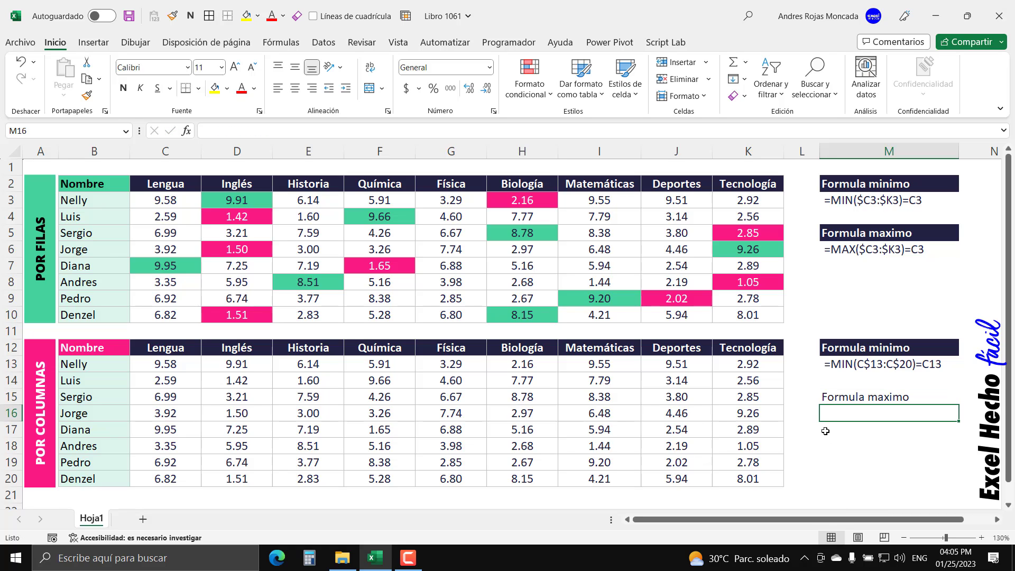
{"action": "left_click", "coordinate": [847, 350]}
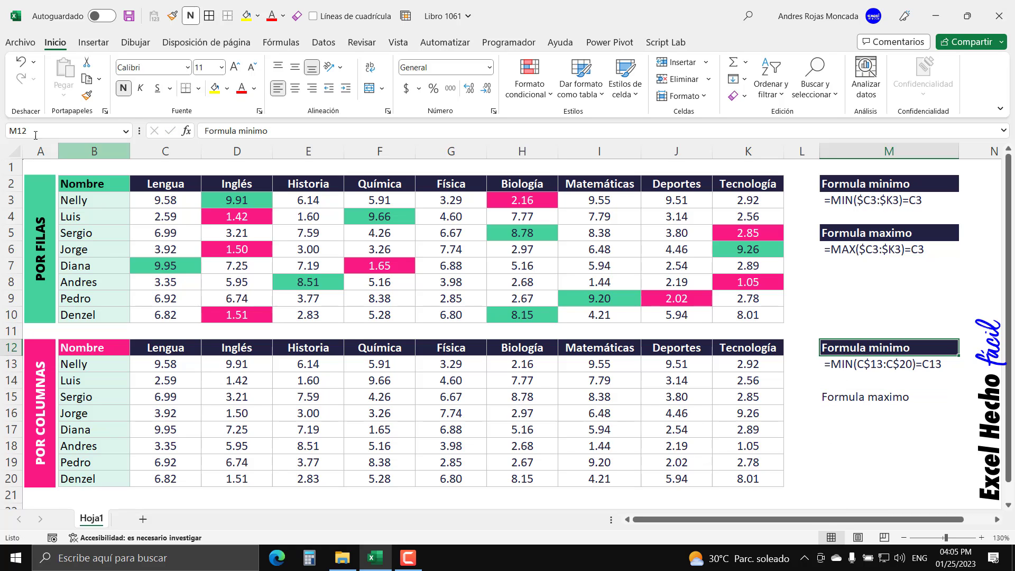
{"action": "left_click", "coordinate": [86, 95]}
{"action": "left_click", "coordinate": [848, 406]}
{"action": "left_click", "coordinate": [847, 413]}
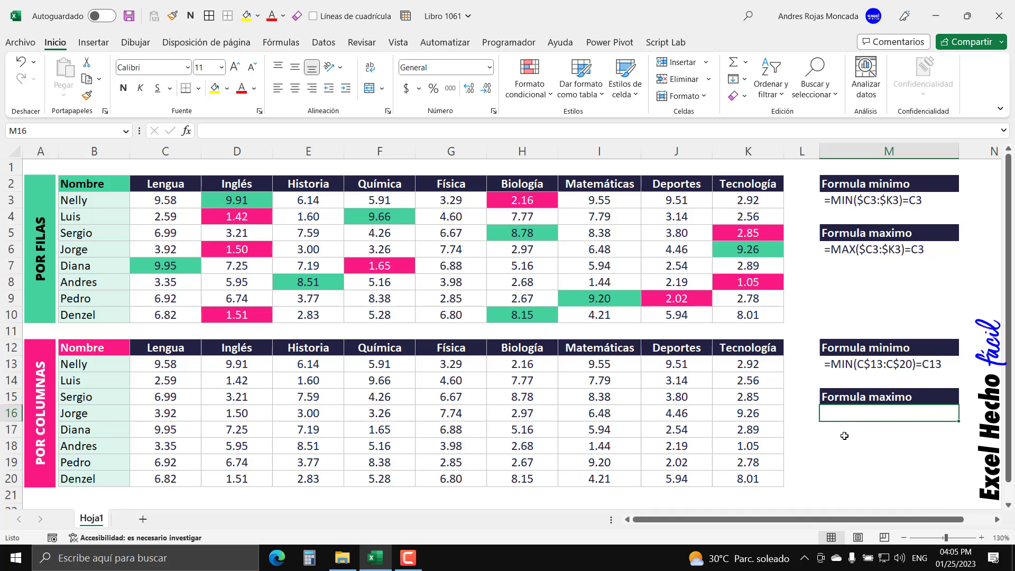
Start =MAX( in M16 over C13:C20, locking rows as C$13:C$20
{"action": "type", "text": "="}
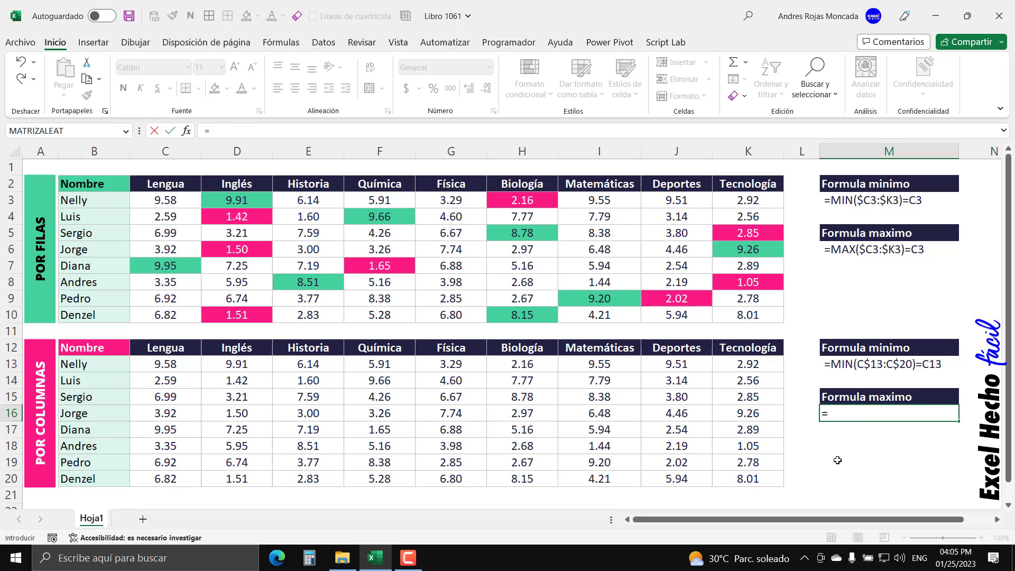
{"action": "type", "text": "max"}
{"action": "key", "text": "Tab"}
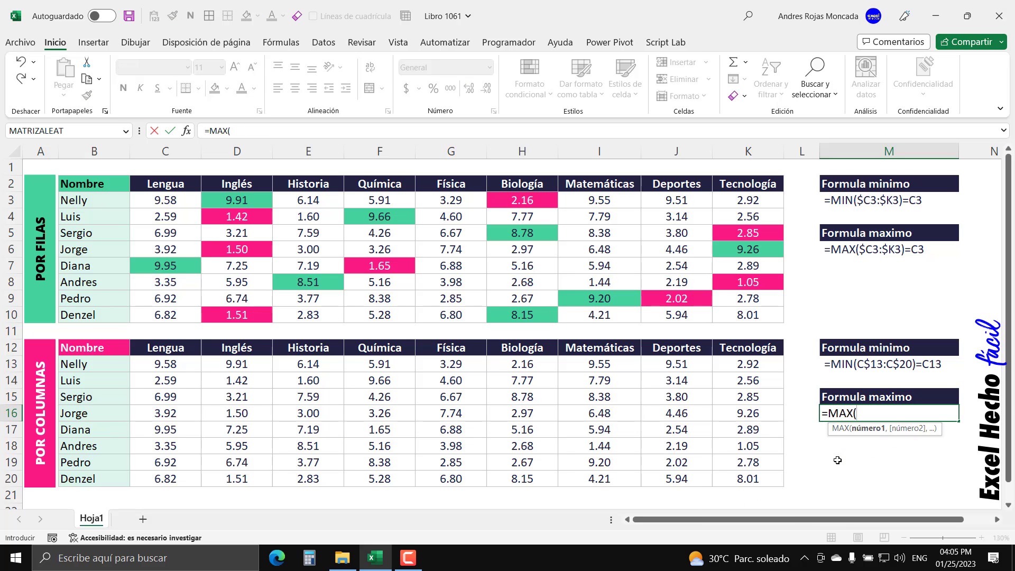
{"action": "left_click_drag", "start_coordinate": [186, 364], "coordinate": [184, 475]}
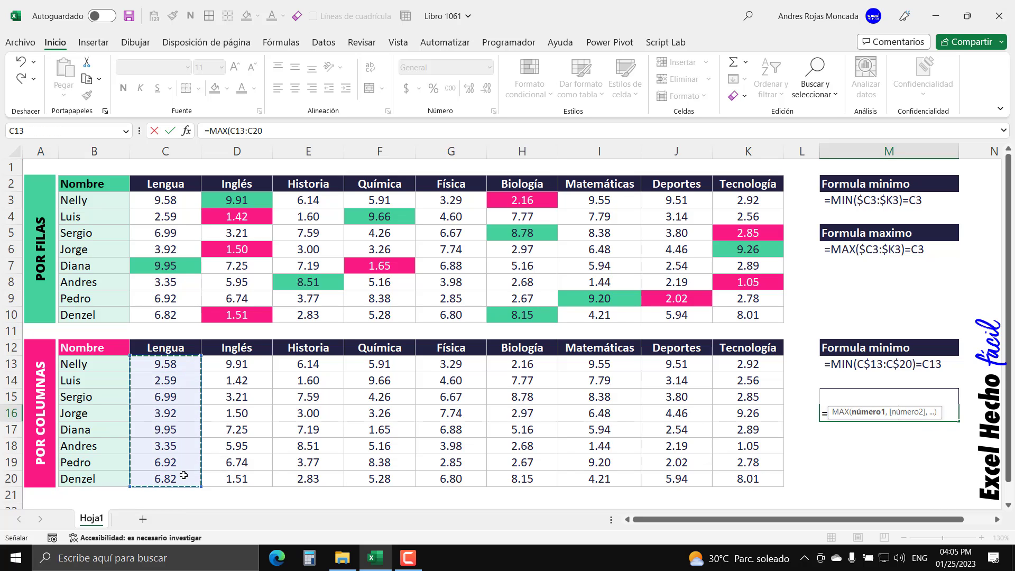
{"action": "left_click", "coordinate": [888, 418]}
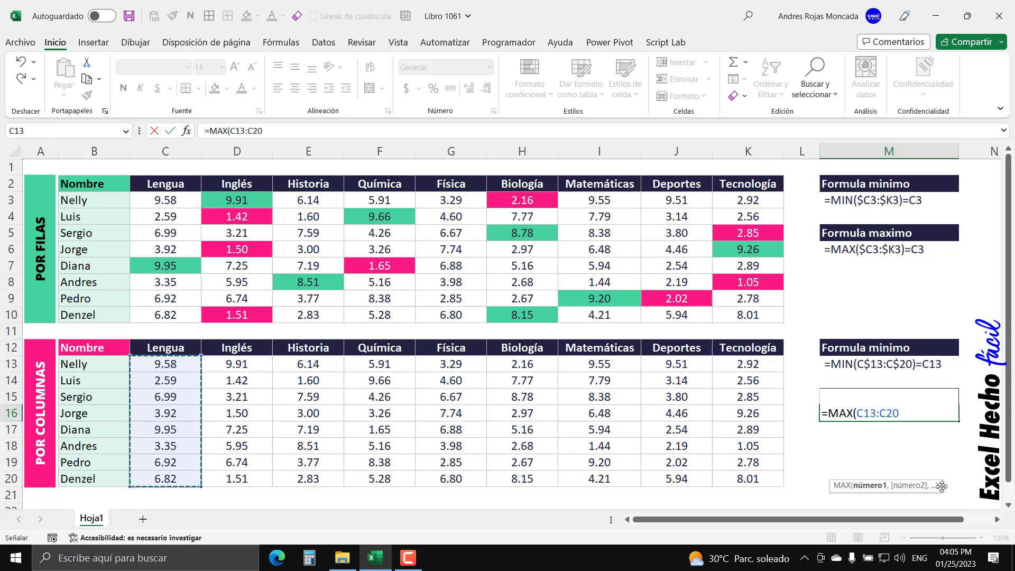
{"action": "left_click", "coordinate": [879, 416]}
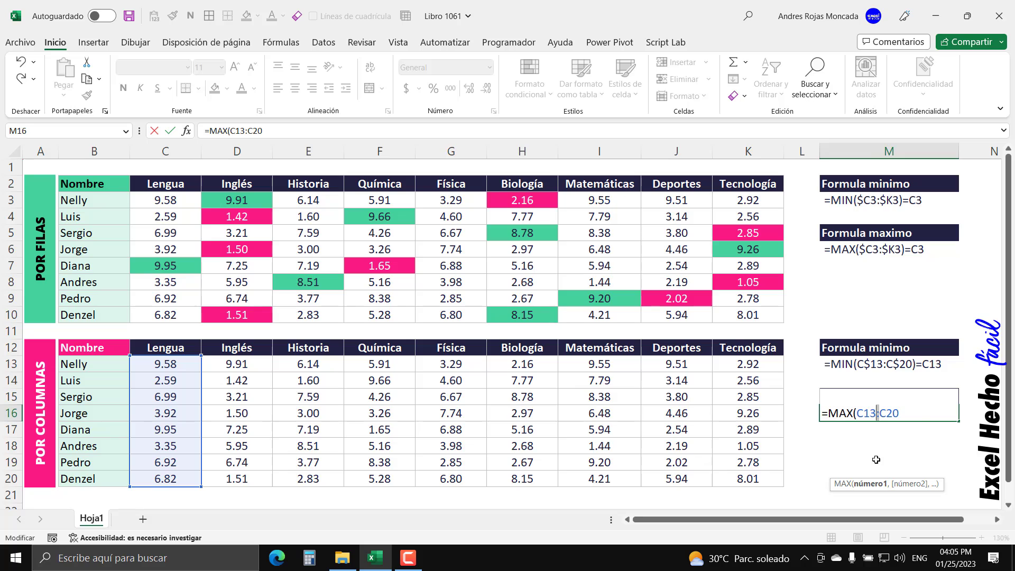
{"action": "key", "text": "F4"}
{"action": "key", "text": "F4"}
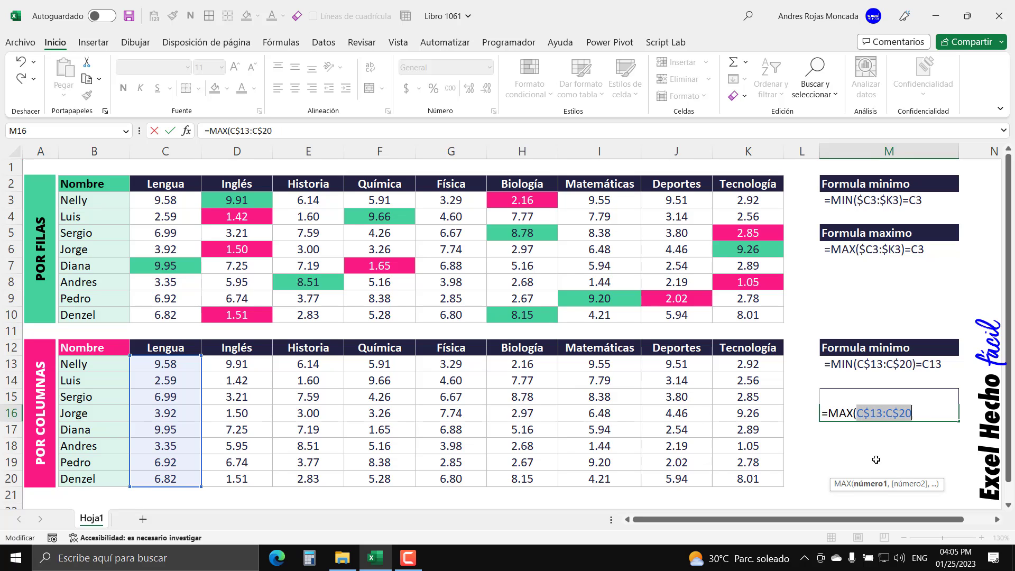
{"action": "mouse_move", "coordinate": [883, 413]}
{"action": "left_mouse_down"}
{"action": "mouse_move", "coordinate": [864, 413]}
{"action": "mouse_move", "coordinate": [887, 413]}
{"action": "left_mouse_up"}
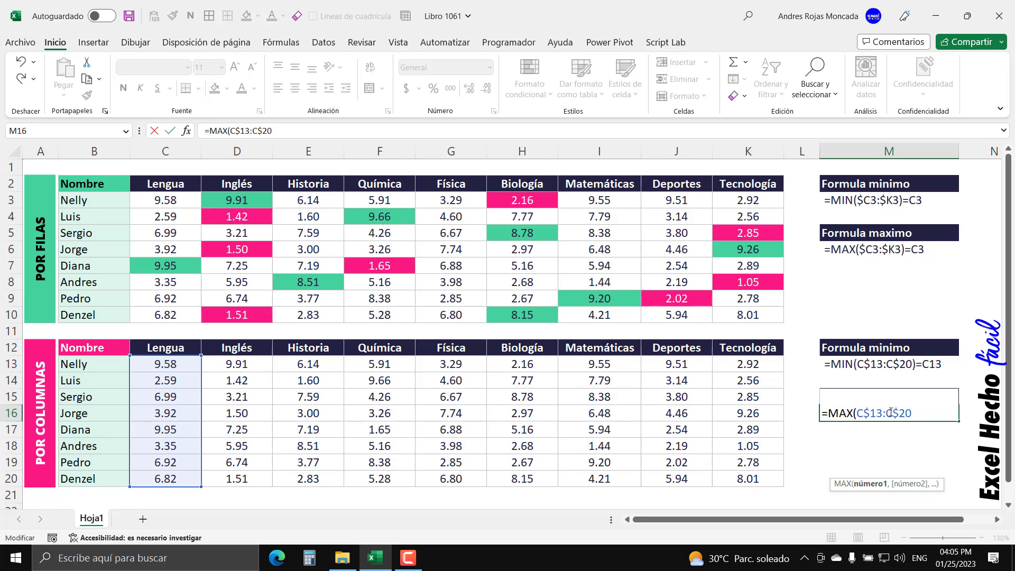
Complete the text =MAX(C$13:C$20)=C13 by comparing against C13
{"action": "left_click", "coordinate": [864, 413]}
{"action": "key", "text": "End"}
{"action": "type", "text": ")="}
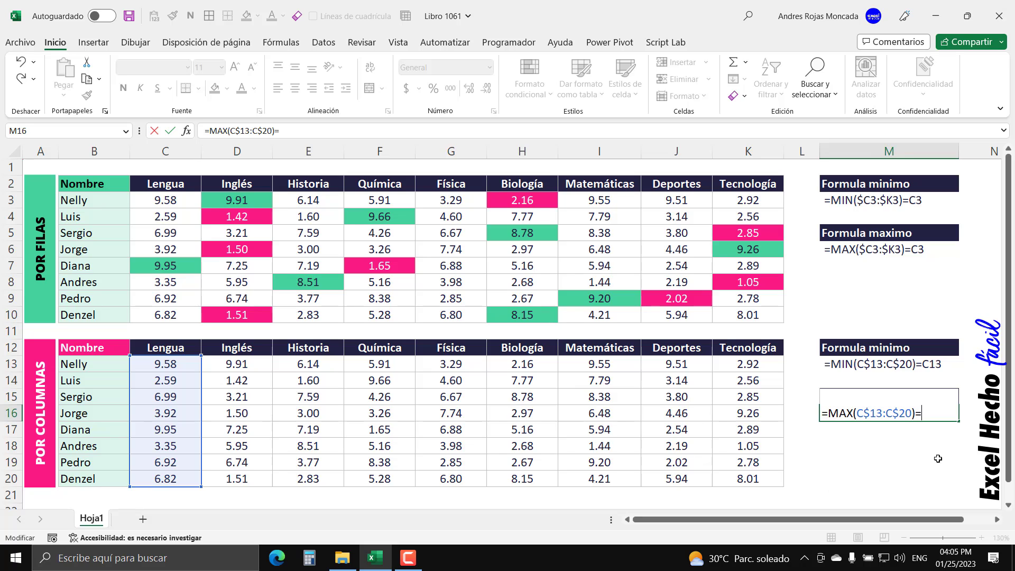
{"action": "left_click", "coordinate": [190, 368]}
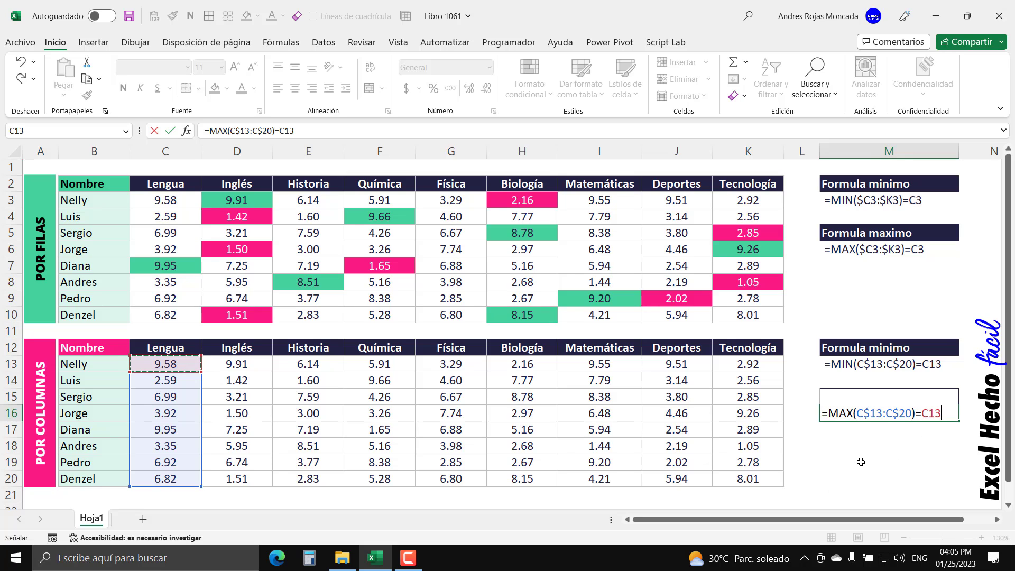
{"action": "left_click", "coordinate": [827, 415]}
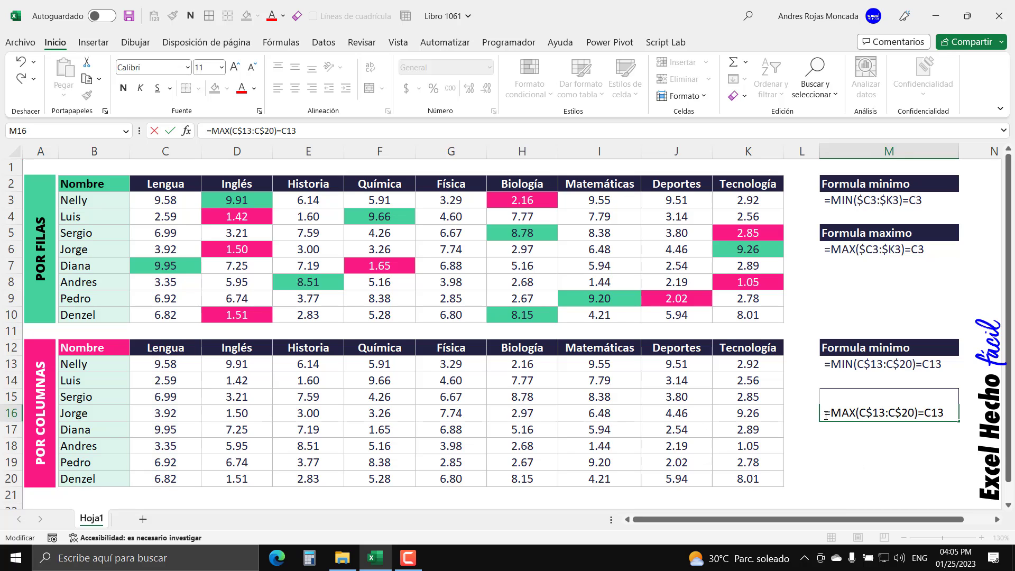
{"action": "key", "text": "Return"}
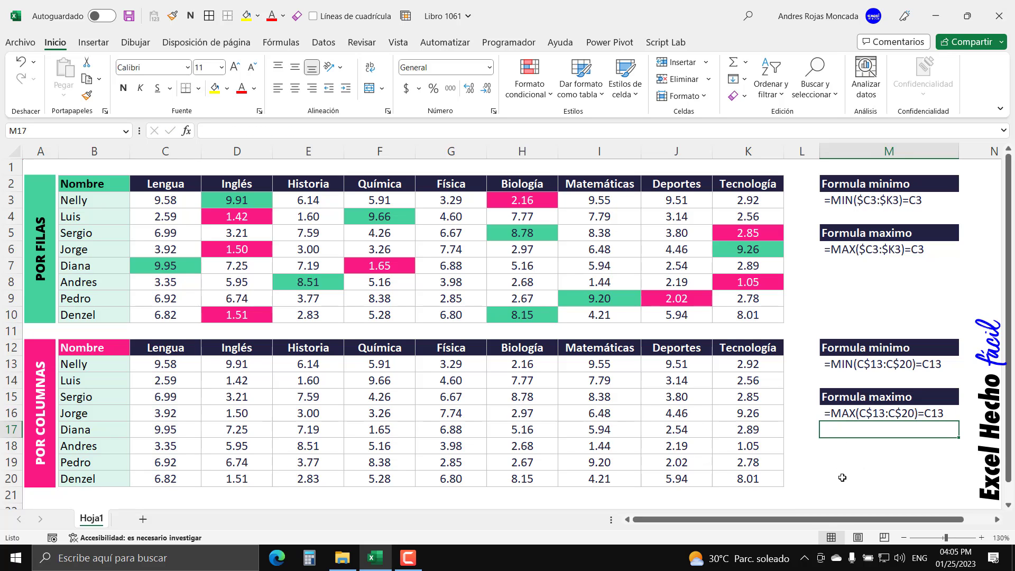
Copy the column-minimum formula =MIN(C$13:C$20)=C13 from the formula notes
{"action": "left_click", "coordinate": [842, 479]}
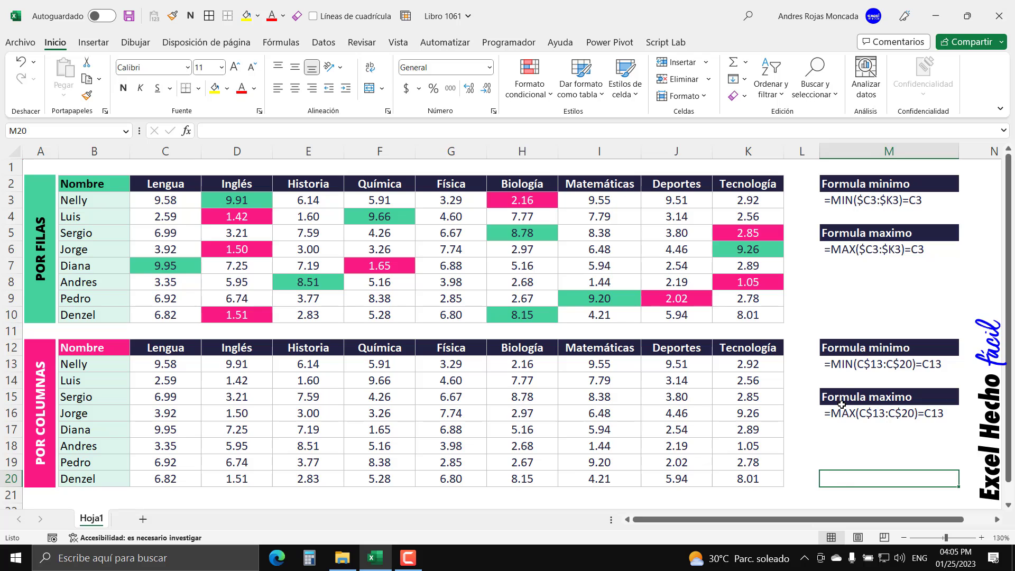
{"action": "double_click", "coordinate": [841, 365]}
{"action": "left_click_drag", "start_coordinate": [942, 365], "coordinate": [827, 365]}
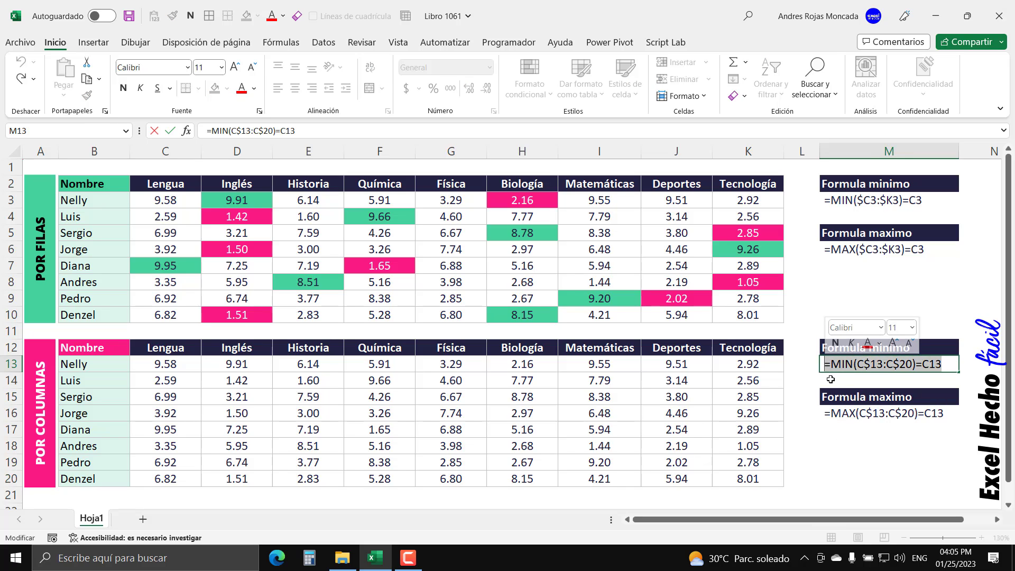
{"action": "key", "text": "ctrl+c"}
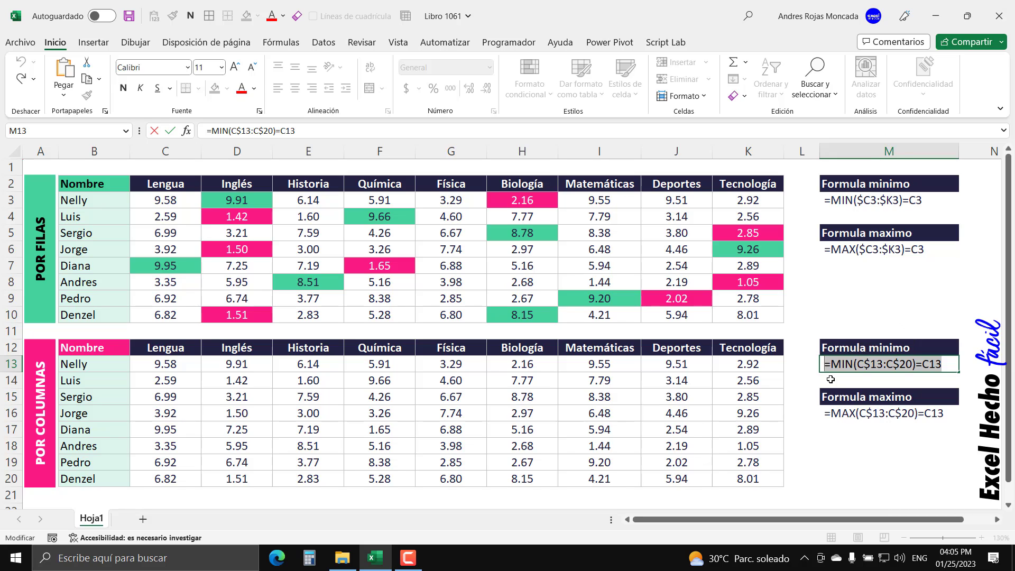
{"action": "key", "text": "Escape"}
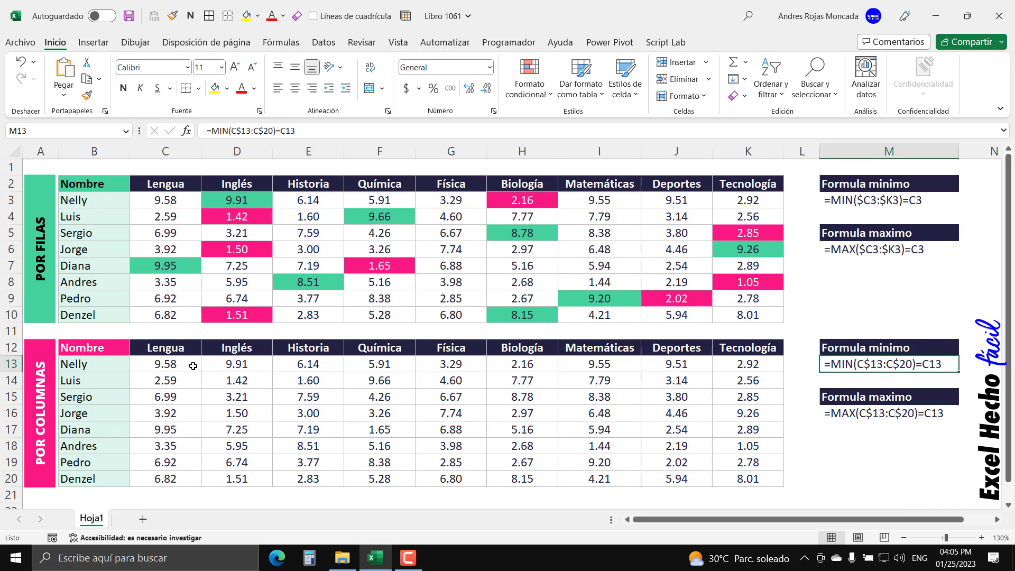
Select grades C13:K20 and start a formula-based rule using the pasted =MIN(C$13:C$20)=C13
{"action": "mouse_move", "coordinate": [179, 364]}
{"action": "left_mouse_down"}
{"action": "mouse_move", "coordinate": [742, 417]}
{"action": "mouse_move", "coordinate": [746, 476]}
{"action": "left_mouse_up"}
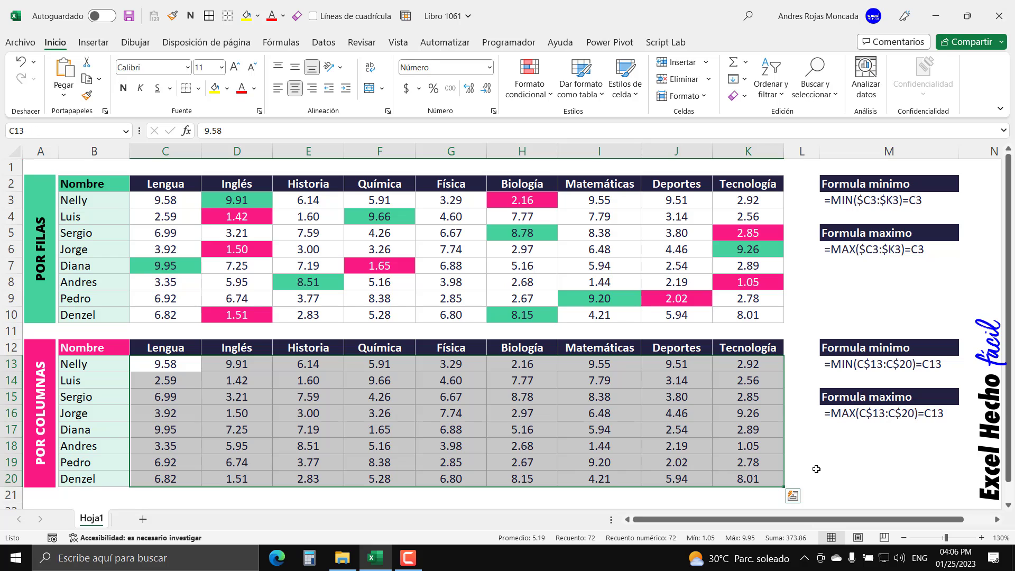
{"action": "key", "text": "alt"}
{"action": "key", "text": "o"}
{"action": "key", "text": "l"}
{"action": "key", "text": "n"}
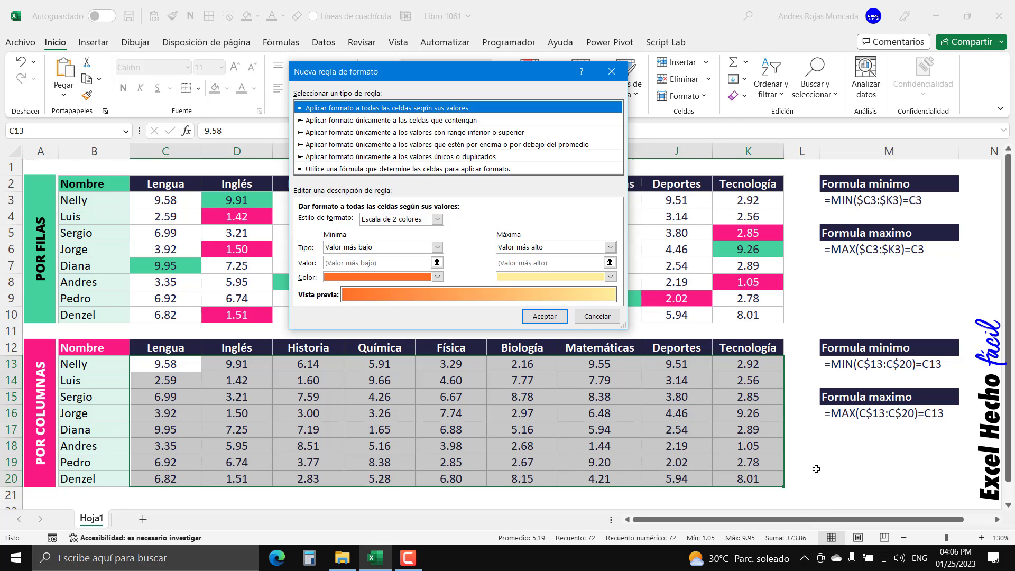
{"action": "key", "text": "Down"}
{"action": "key", "text": "Down"}
{"action": "key", "text": "Down"}
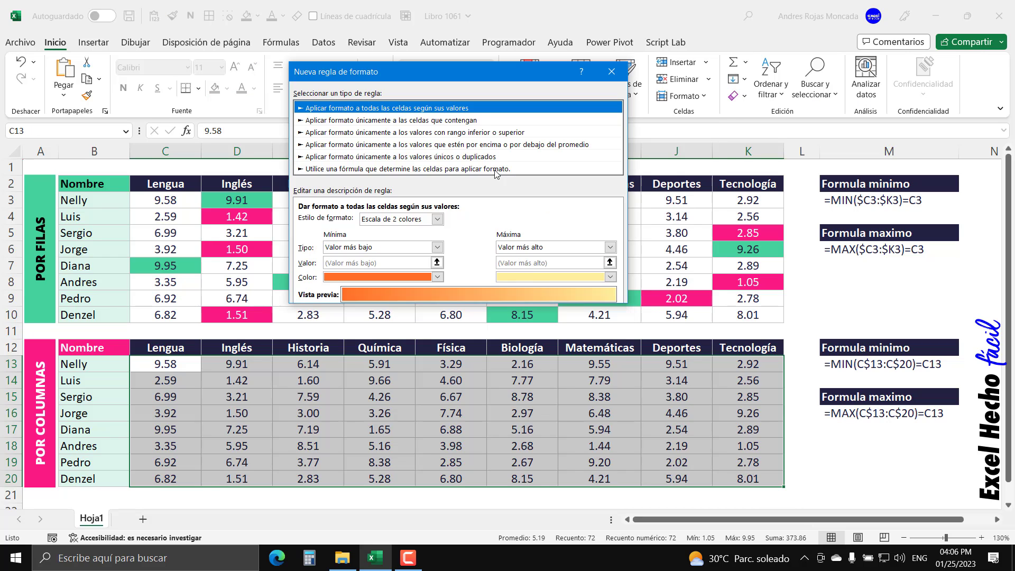
{"action": "left_click", "coordinate": [499, 218]}
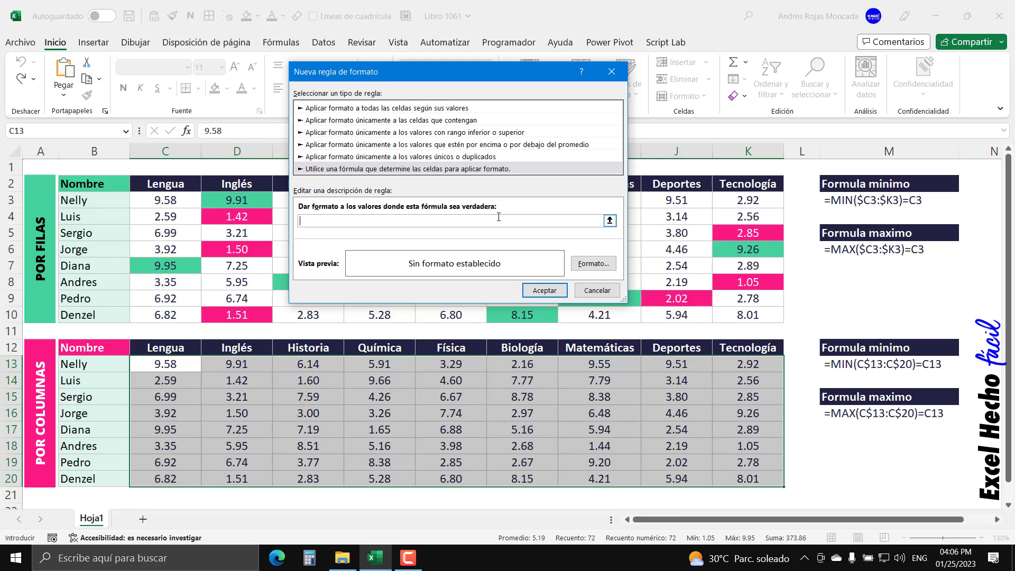
{"action": "key", "text": "ctrl+v"}
Format the minimum rule with pink fill and white font, then apply it
{"action": "left_click", "coordinate": [593, 264]}
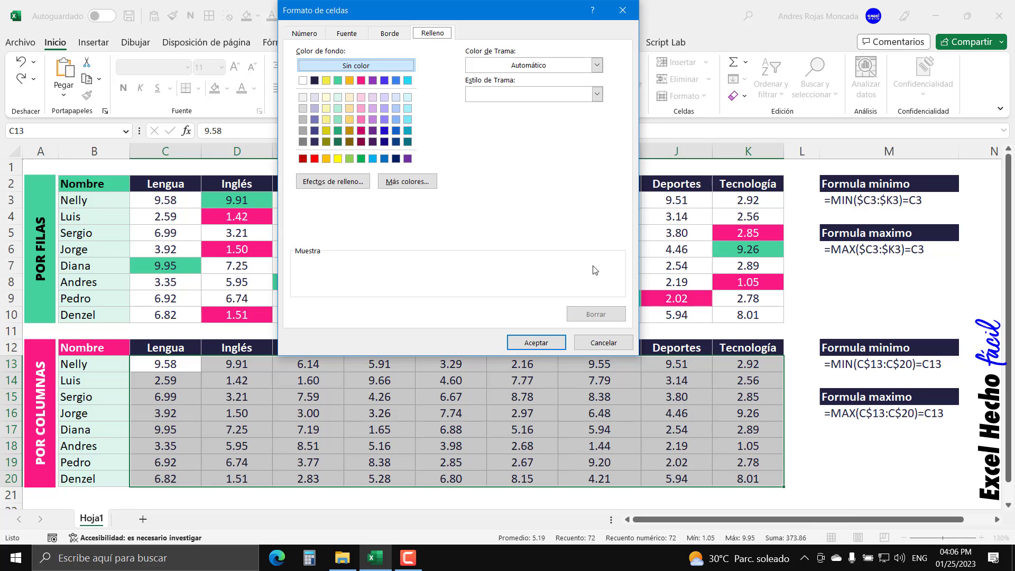
{"action": "left_click", "coordinate": [362, 81]}
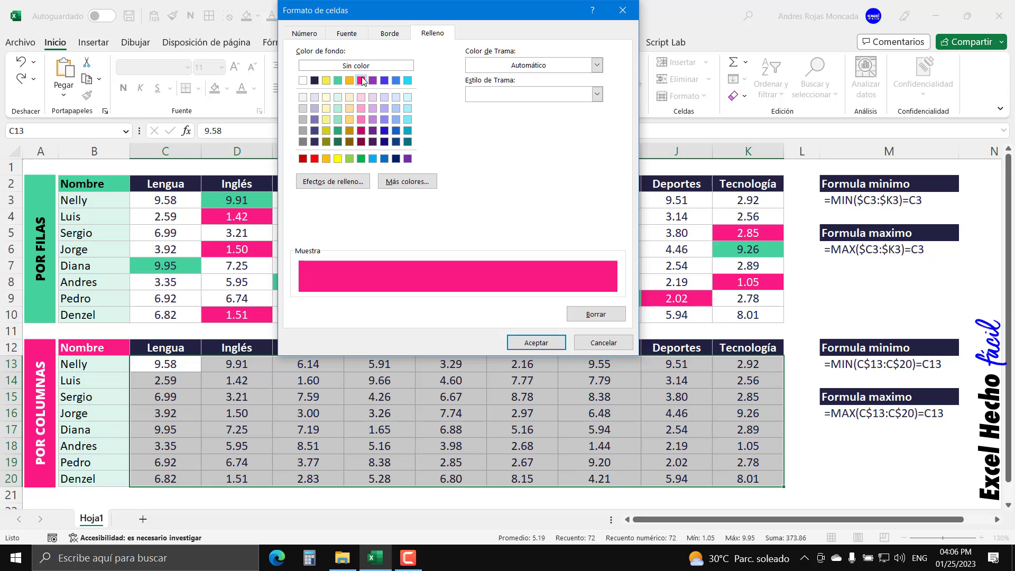
{"action": "left_click", "coordinate": [347, 33]}
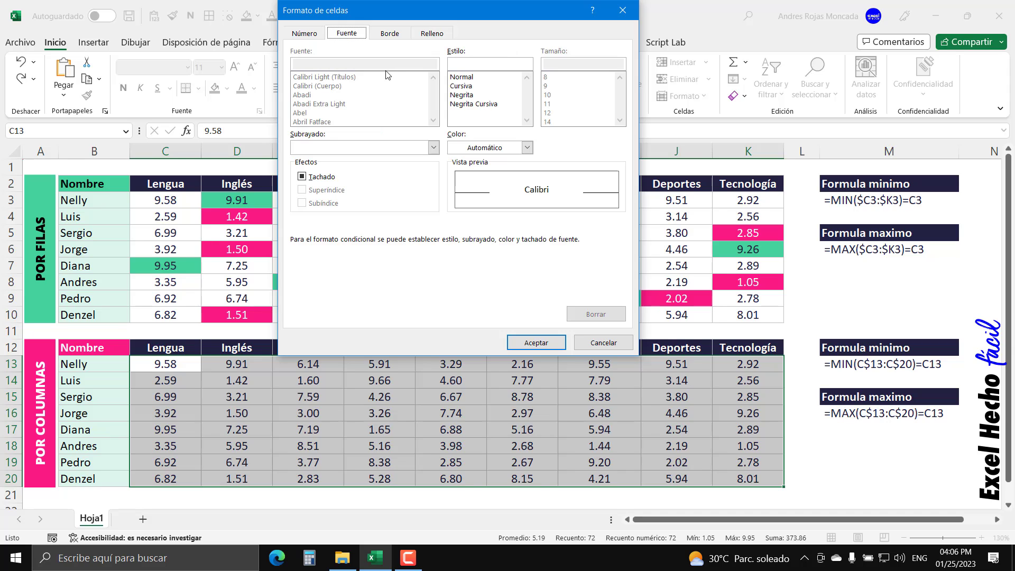
{"action": "left_click", "coordinate": [528, 148]}
{"action": "left_click", "coordinate": [454, 200]}
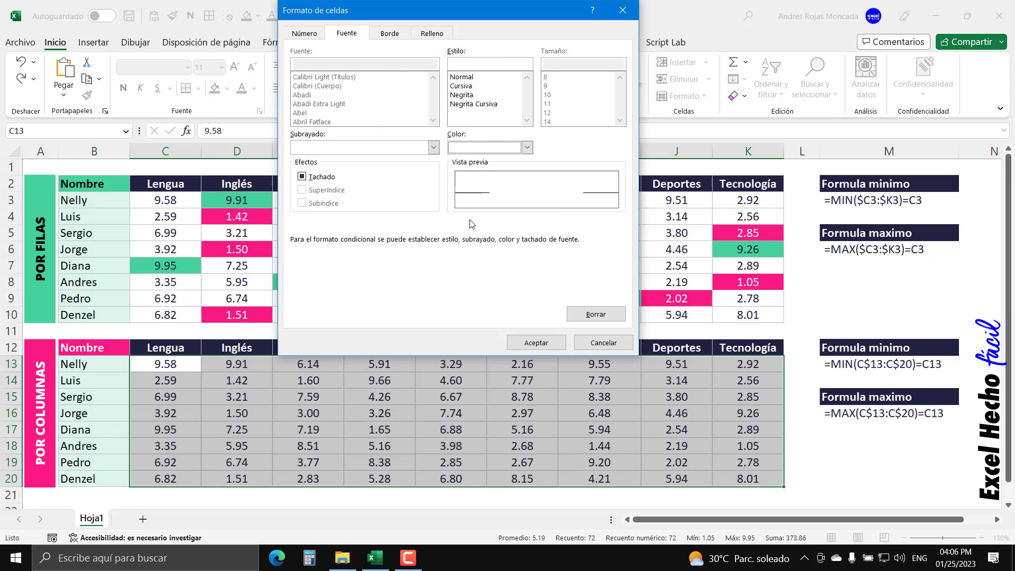
{"action": "left_click", "coordinate": [553, 349]}
{"action": "left_click", "coordinate": [550, 290]}
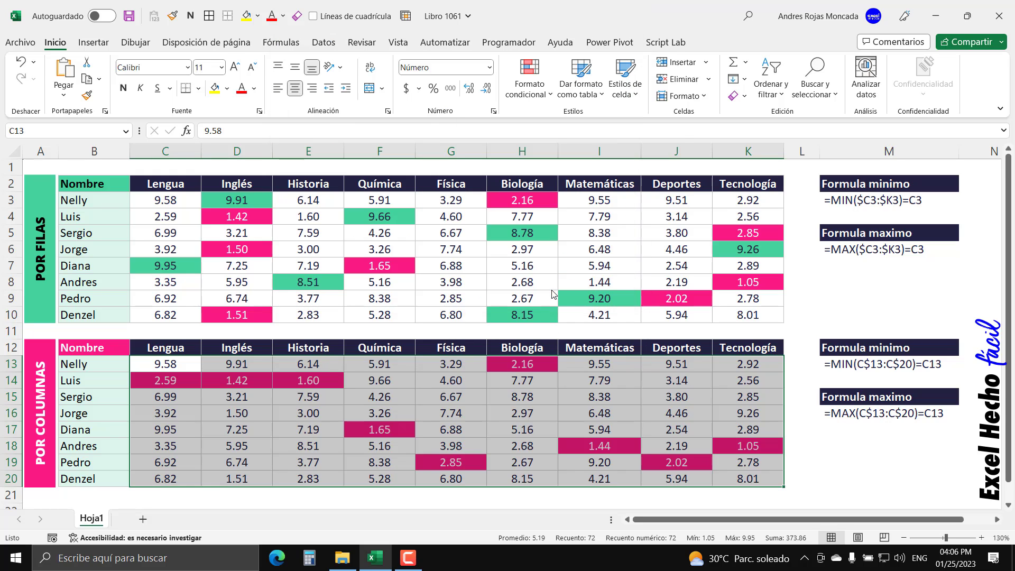
Check the Lengua, Inglés, Historia columns and Luis's row to verify the highlighted minimums
{"action": "left_click_drag", "start_coordinate": [192, 363], "coordinate": [196, 479]}
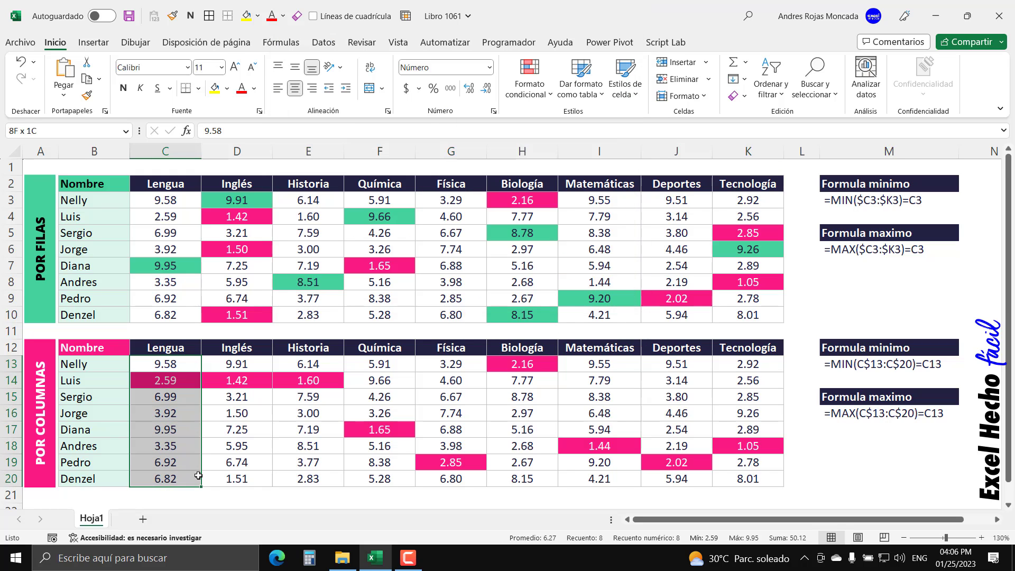
{"action": "left_click_drag", "start_coordinate": [237, 364], "coordinate": [237, 479]}
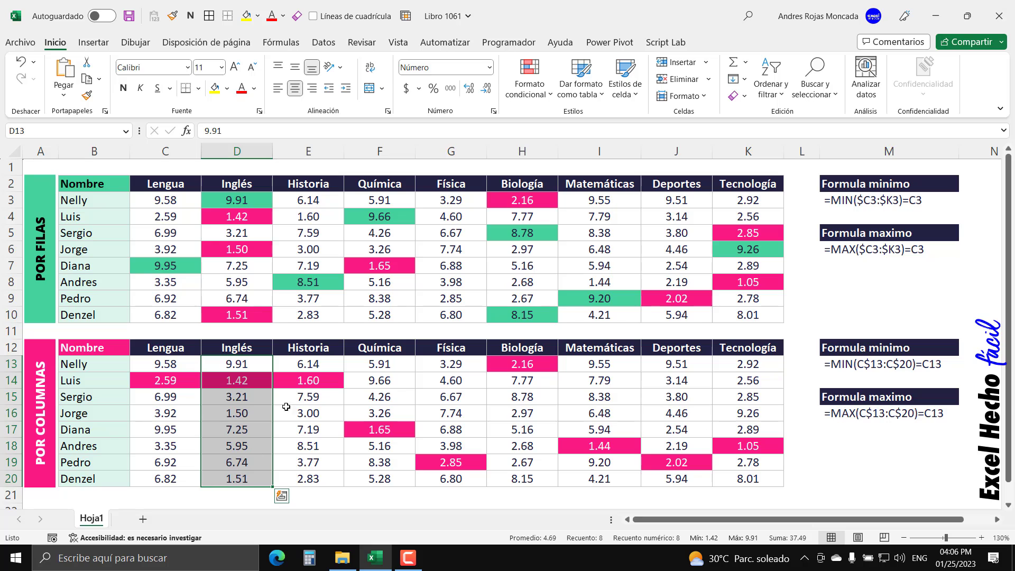
{"action": "left_click", "coordinate": [307, 364]}
{"action": "left_click_drag", "start_coordinate": [306, 365], "coordinate": [308, 478]}
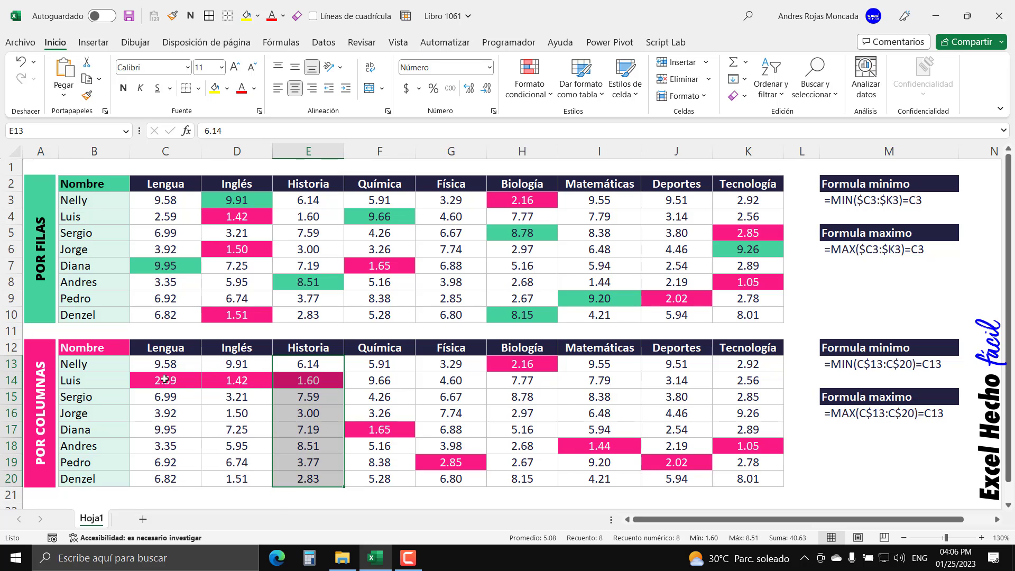
{"action": "left_click_drag", "start_coordinate": [166, 380], "coordinate": [739, 385]}
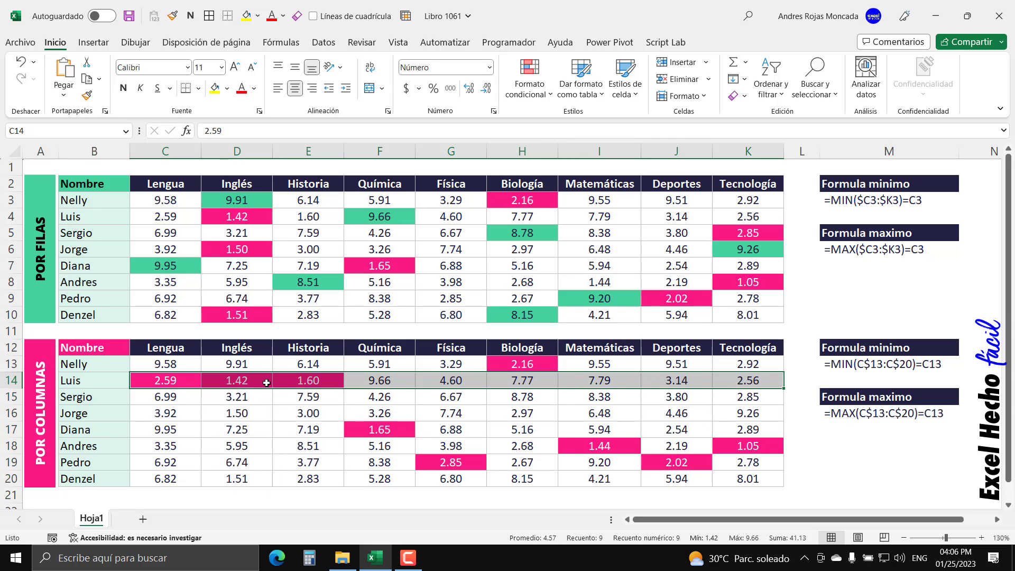
{"action": "left_click_drag", "start_coordinate": [180, 365], "coordinate": [187, 478]}
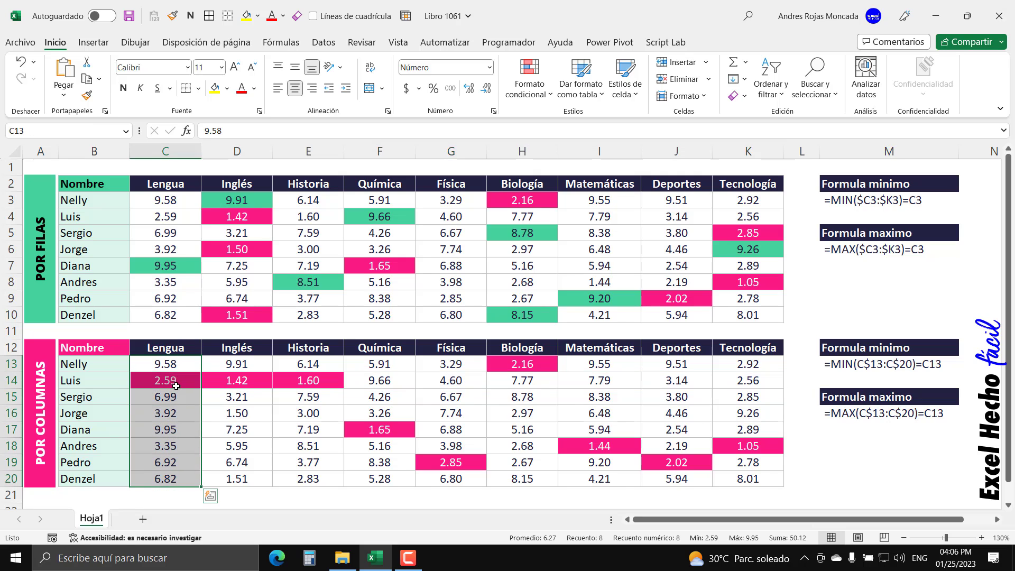
Copy the column-maximum formula =MAX(C$13:C$20)=C13 from cell M16
{"action": "double_click", "coordinate": [852, 414]}
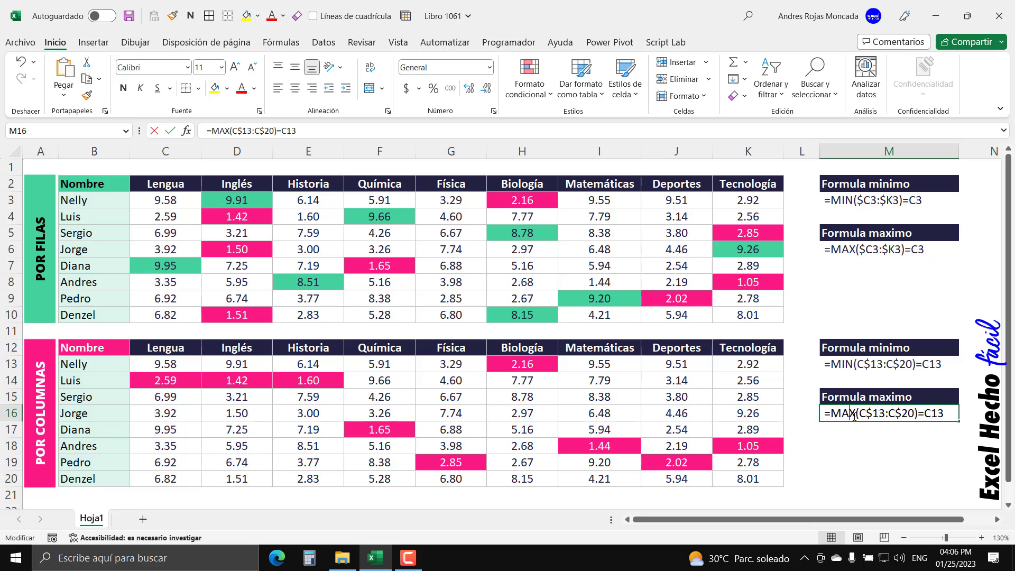
{"action": "left_click_drag", "start_coordinate": [936, 415], "coordinate": [826, 415]}
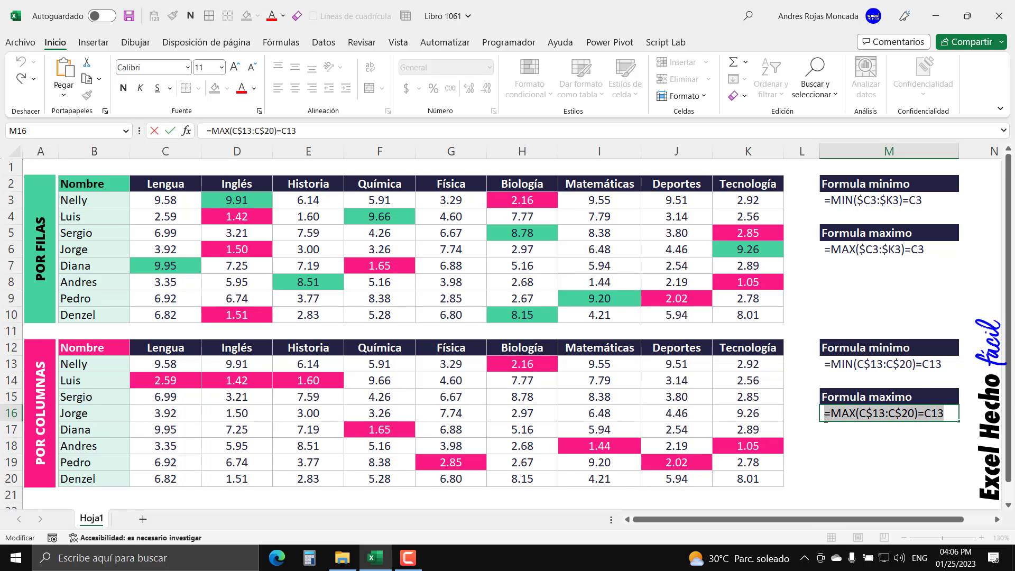
{"action": "key", "text": "ctrl+c"}
{"action": "key", "text": "Escape"}
Select grades C13:K20 and create a formula rule with =MAX(C$13:C$20)=C13
{"action": "mouse_move", "coordinate": [165, 365]}
{"action": "left_mouse_down"}
{"action": "mouse_move", "coordinate": [753, 440]}
{"action": "mouse_move", "coordinate": [753, 478]}
{"action": "left_mouse_up"}
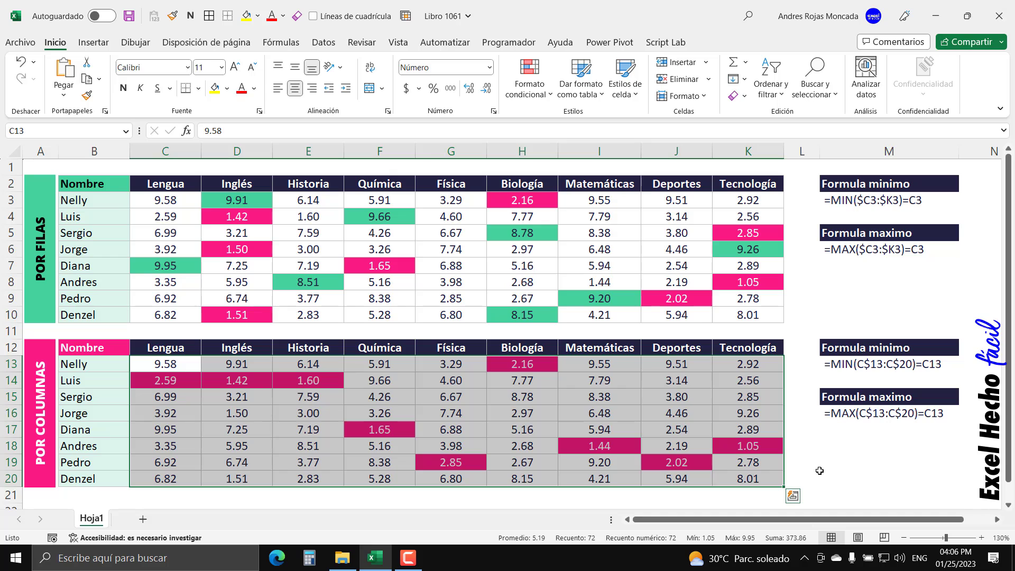
{"action": "key", "text": "alt+h"}
{"action": "key", "text": "l"}
{"action": "key", "text": "n"}
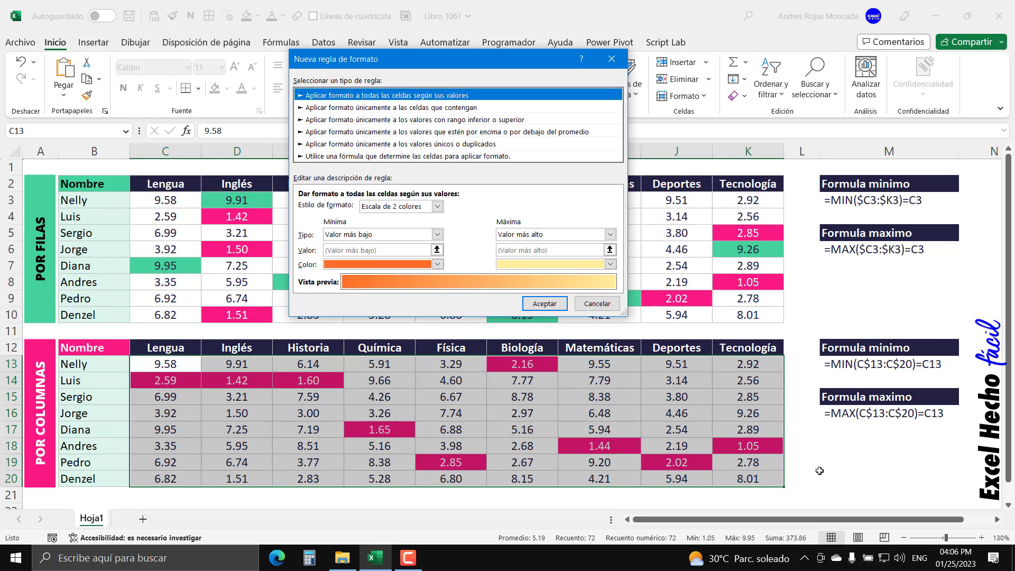
{"action": "left_click", "coordinate": [511, 156]}
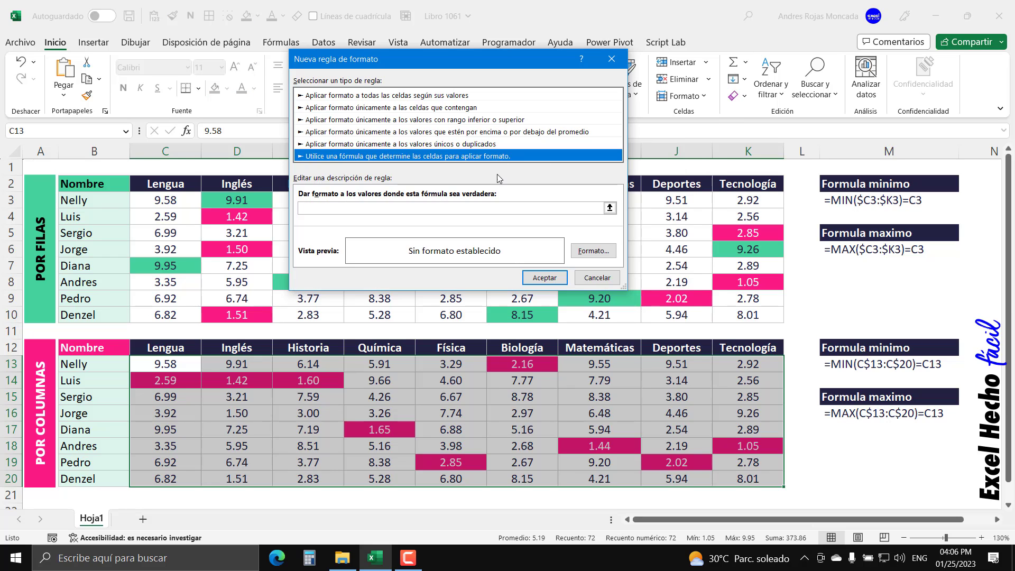
{"action": "left_click", "coordinate": [496, 207]}
{"action": "key", "text": "ctrl+v"}
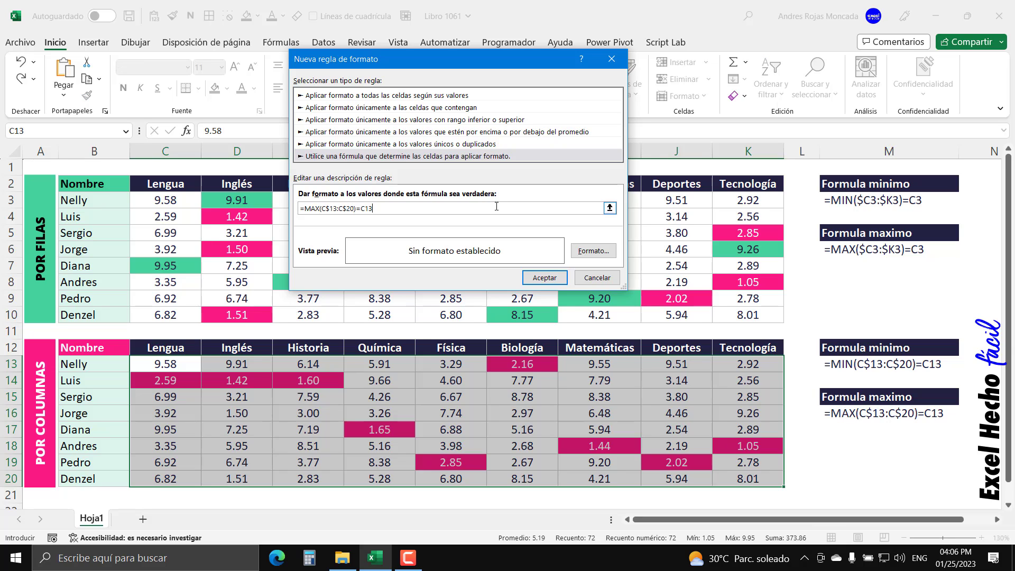
Give the maximum rule a green fill and apply it to the table
{"action": "left_click", "coordinate": [594, 252]}
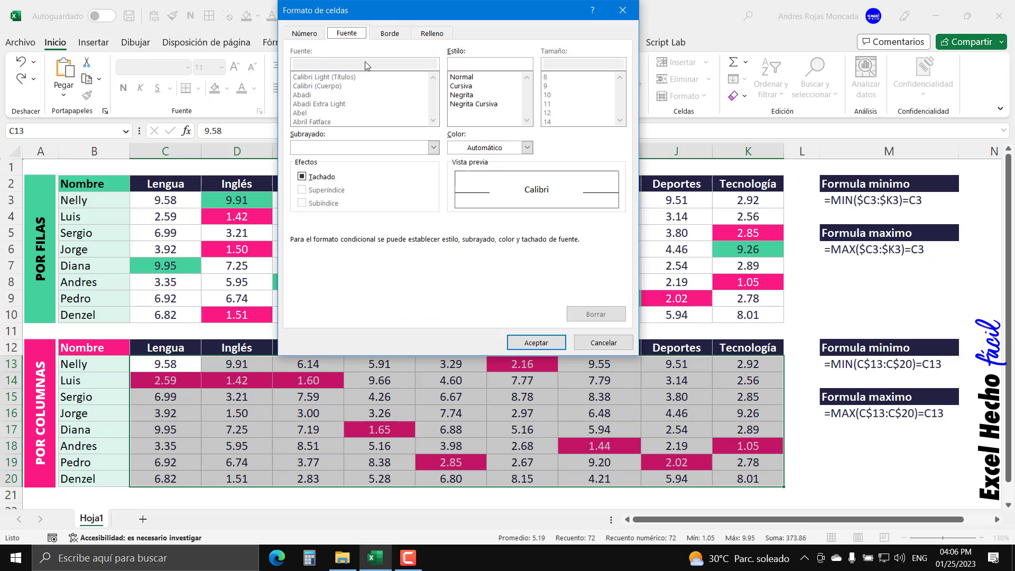
{"action": "left_click", "coordinate": [437, 36]}
{"action": "left_click", "coordinate": [338, 80]}
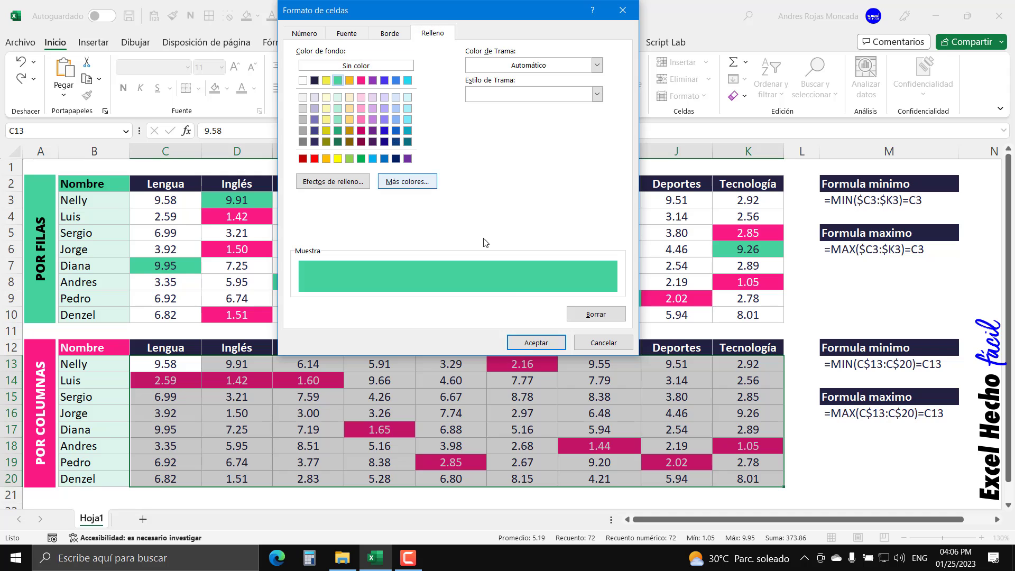
{"action": "left_click", "coordinate": [536, 343]}
{"action": "left_click", "coordinate": [543, 278]}
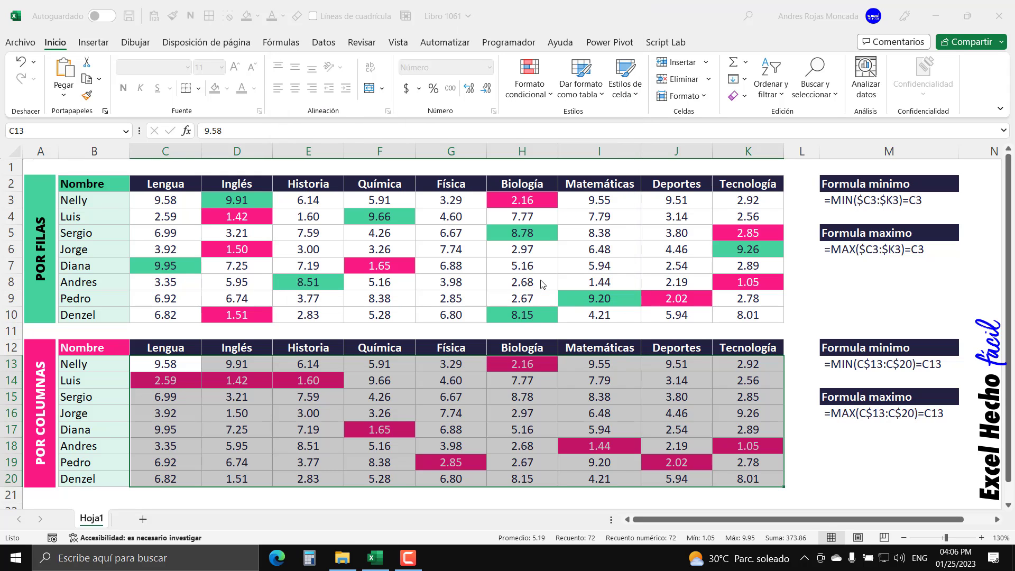
{"action": "left_click_drag", "start_coordinate": [193, 364], "coordinate": [184, 476]}
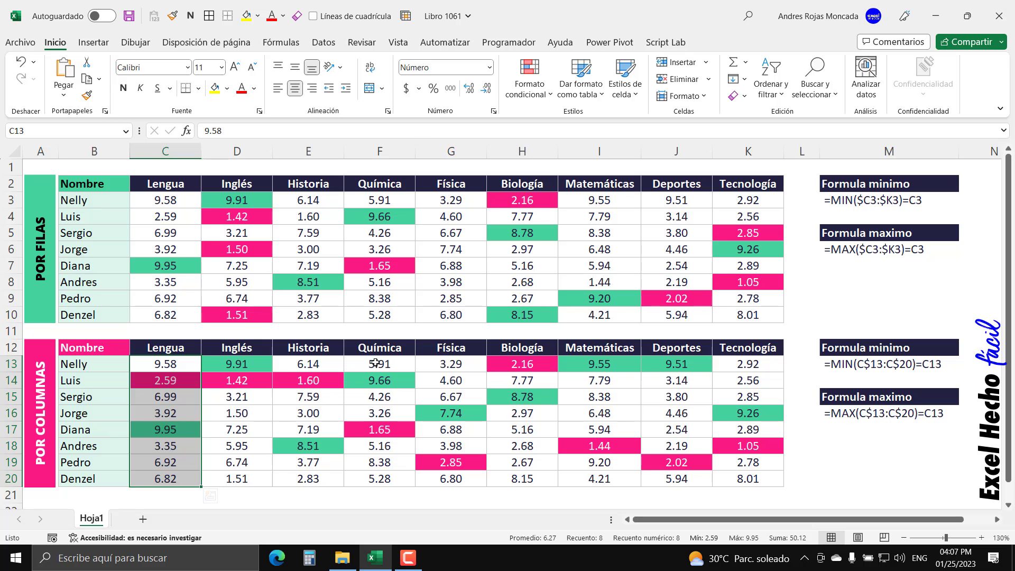
{"action": "left_click_drag", "start_coordinate": [375, 364], "coordinate": [375, 480]}
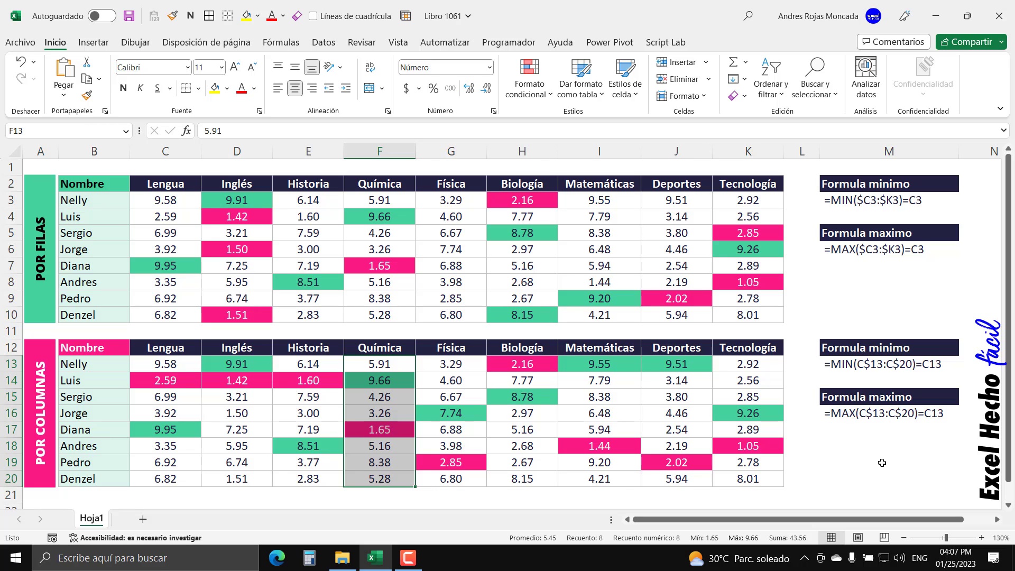
{"action": "left_click", "coordinate": [884, 478]}
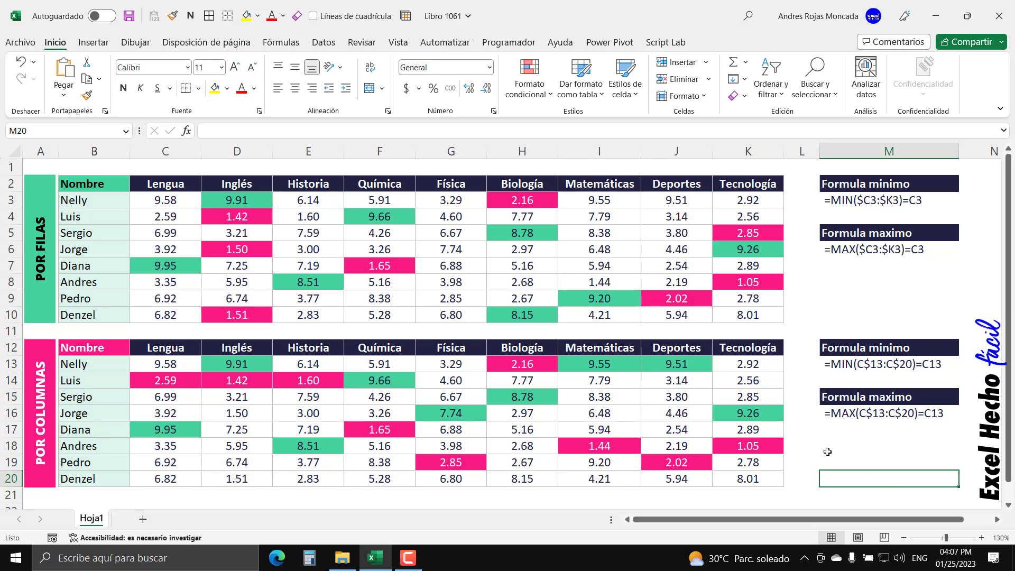